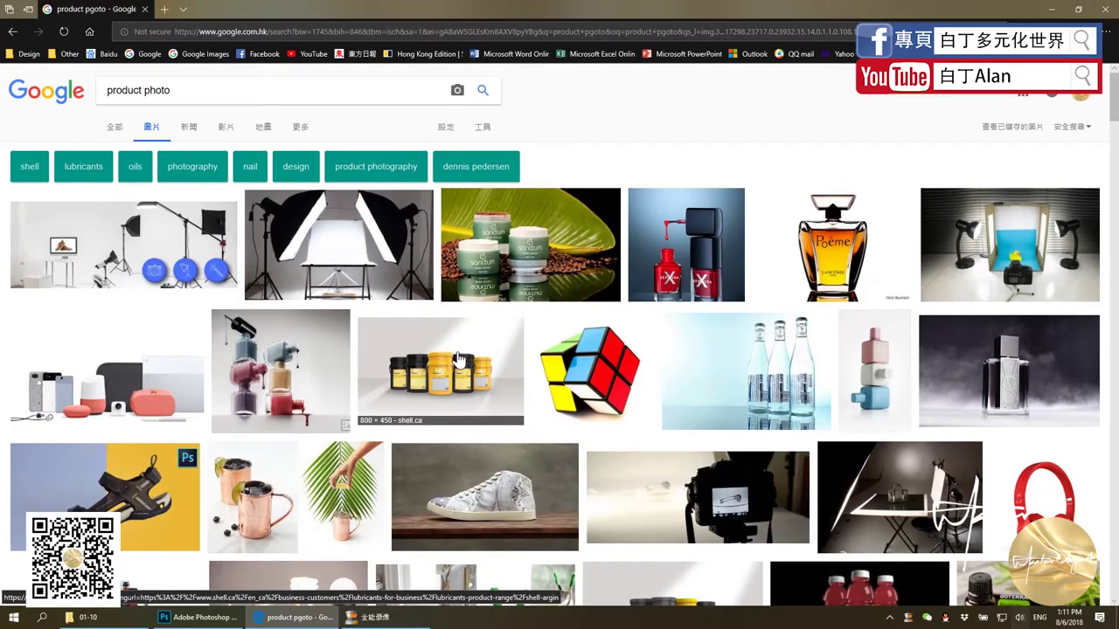
Scroll down through the Google Images product photo results.
scroll(453, 358, down, 3)
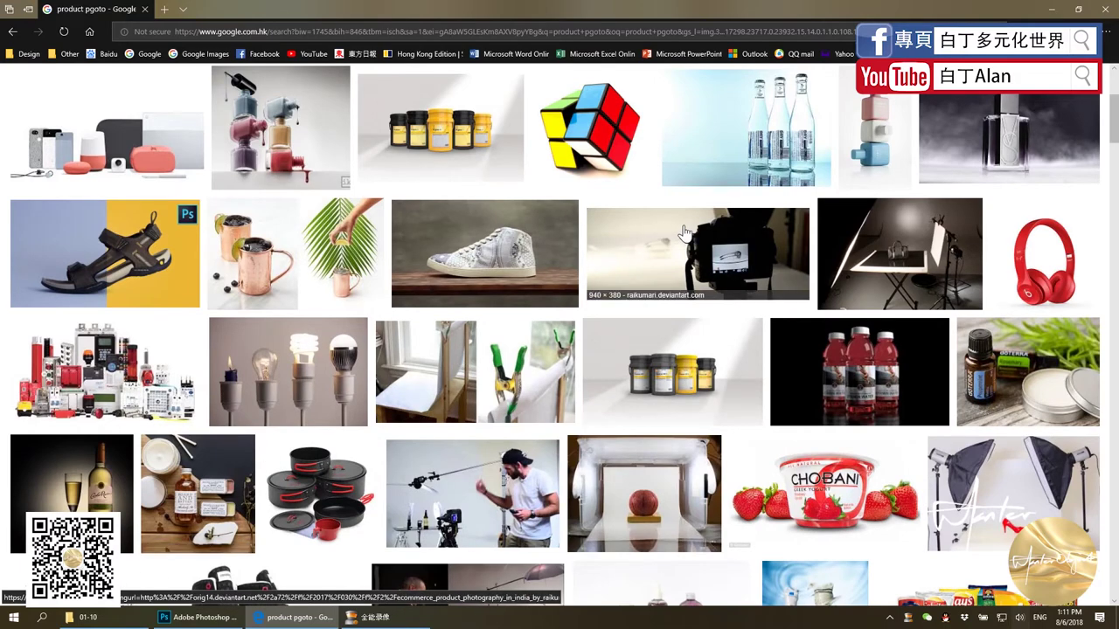
Browse the product photo results, briefly checking the lesson files folder.
scroll(690, 249, down, 2)
key(alt+Tab)
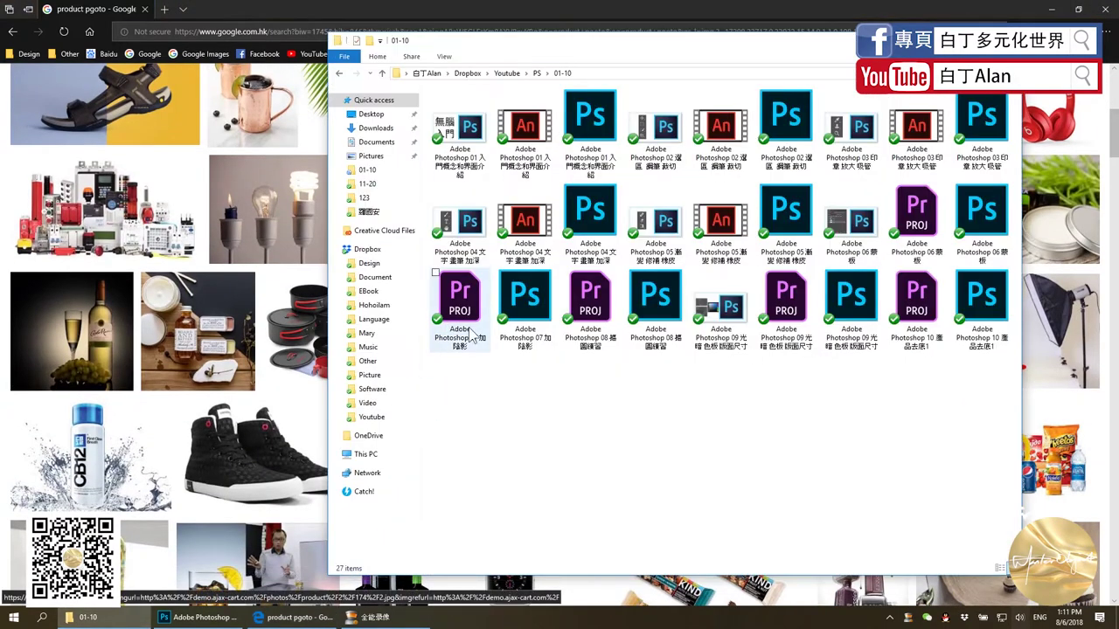
key(alt+Tab)
scroll(464, 327, down, 1)
scroll(464, 326, down, 2)
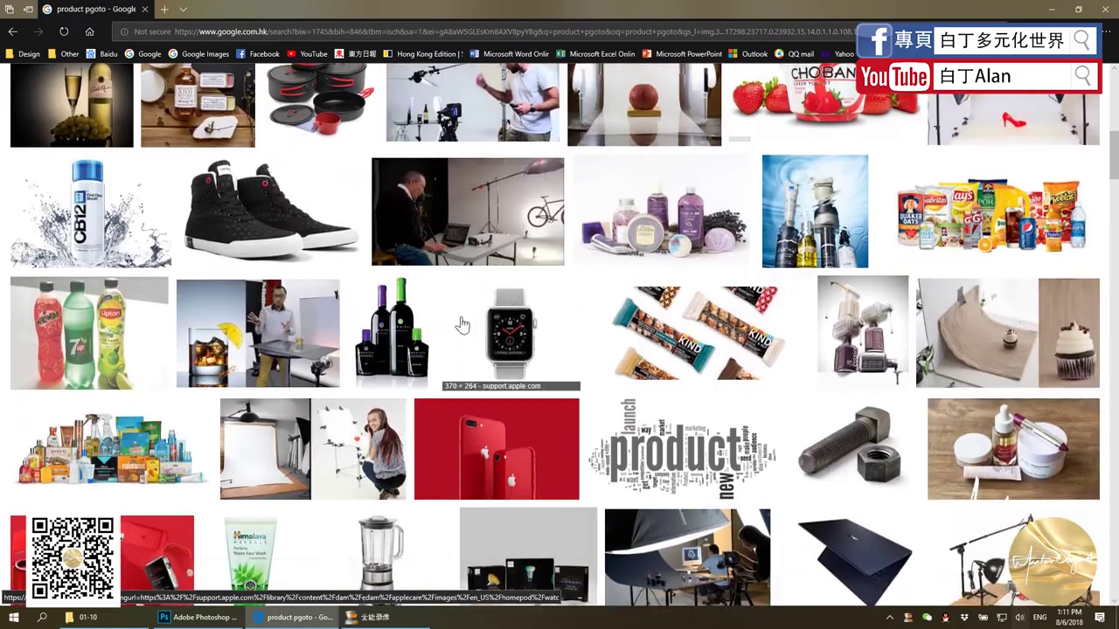
scroll(769, 371, down, 3)
scroll(774, 369, down, 3)
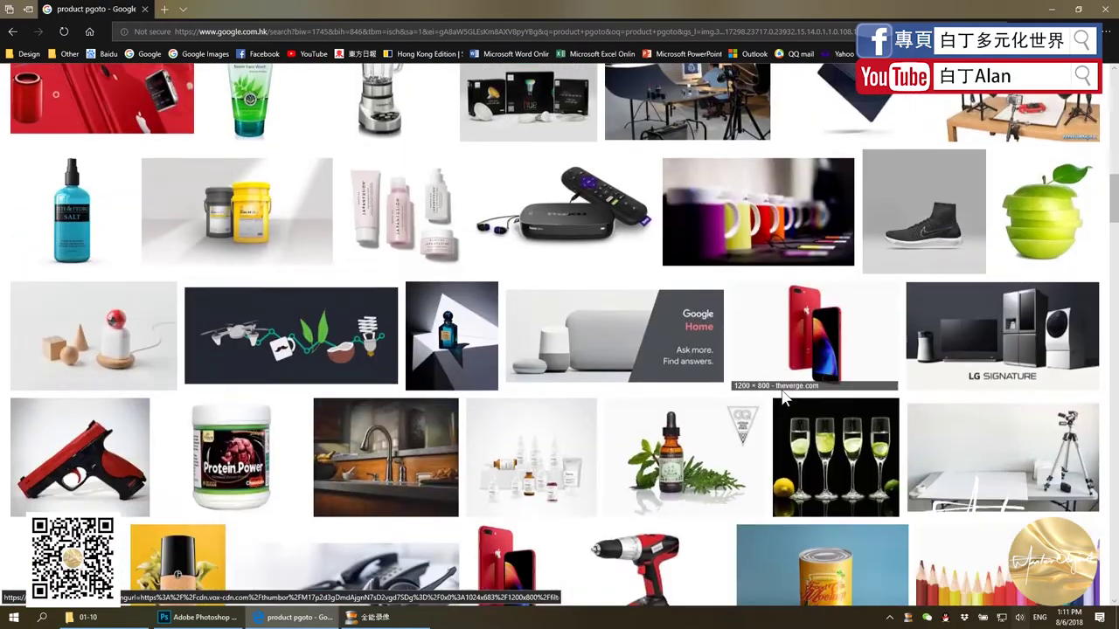
scroll(773, 369, down, 3)
scroll(625, 362, down, 3)
scroll(625, 362, up, 3)
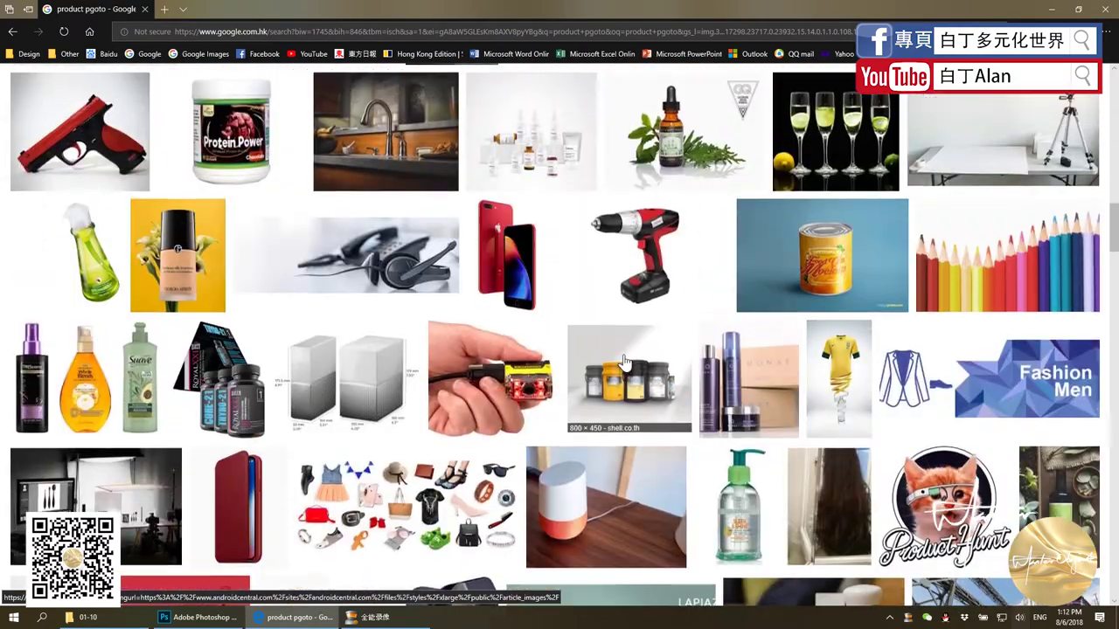
scroll(393, 245, up, 7)
scroll(160, 131, up, 9)
scroll(160, 131, up, 4)
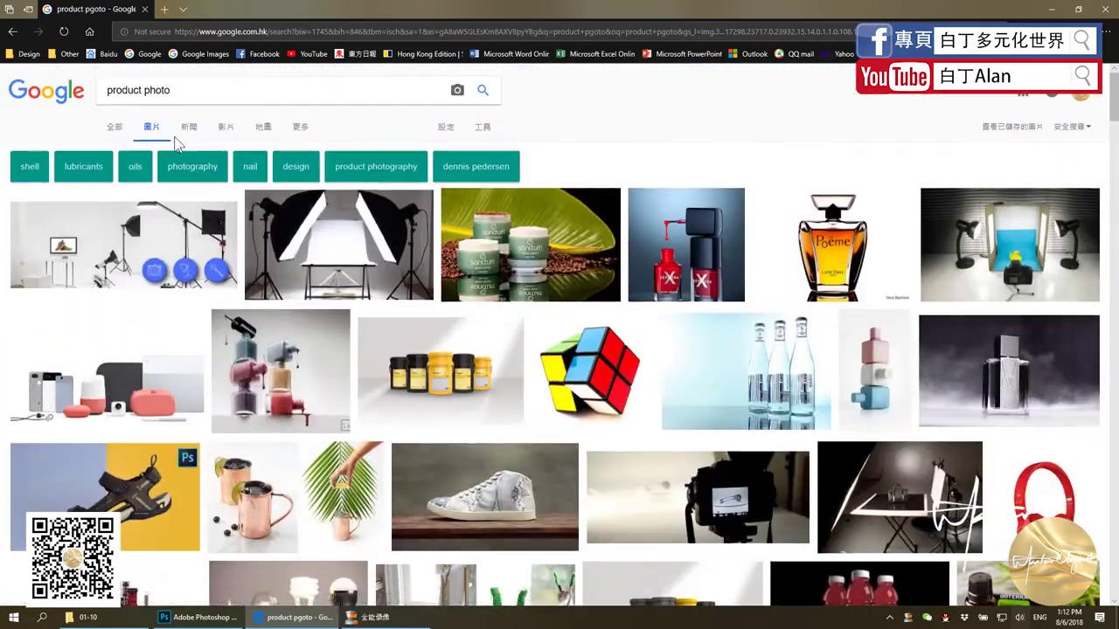
Select the 'product photo' search text, then open the Protein Power jar preview.
click(197, 94)
drag(186, 94, 98, 96)
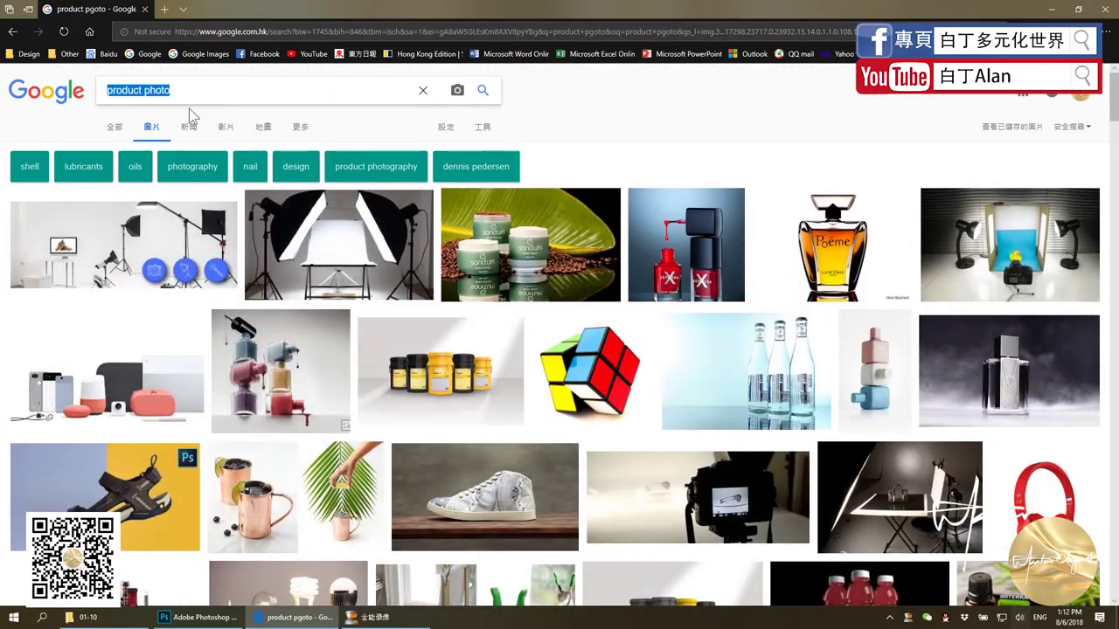
scroll(315, 179, down, 1)
scroll(437, 175, down, 5)
scroll(546, 169, down, 5)
scroll(560, 166, down, 4)
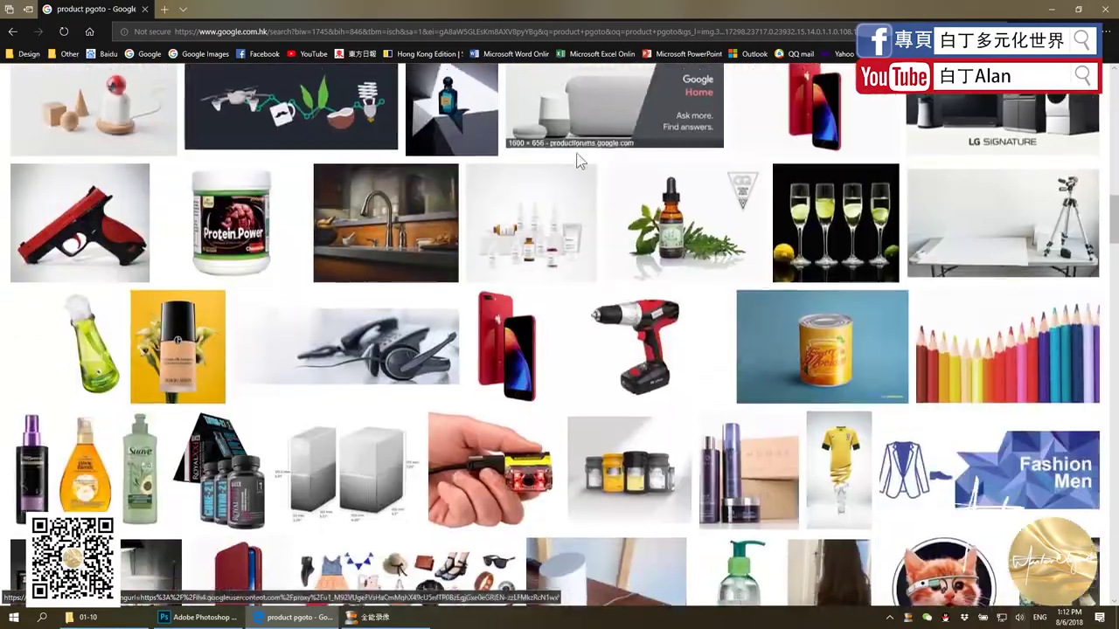
scroll(629, 210, down, 2)
scroll(699, 262, up, 2)
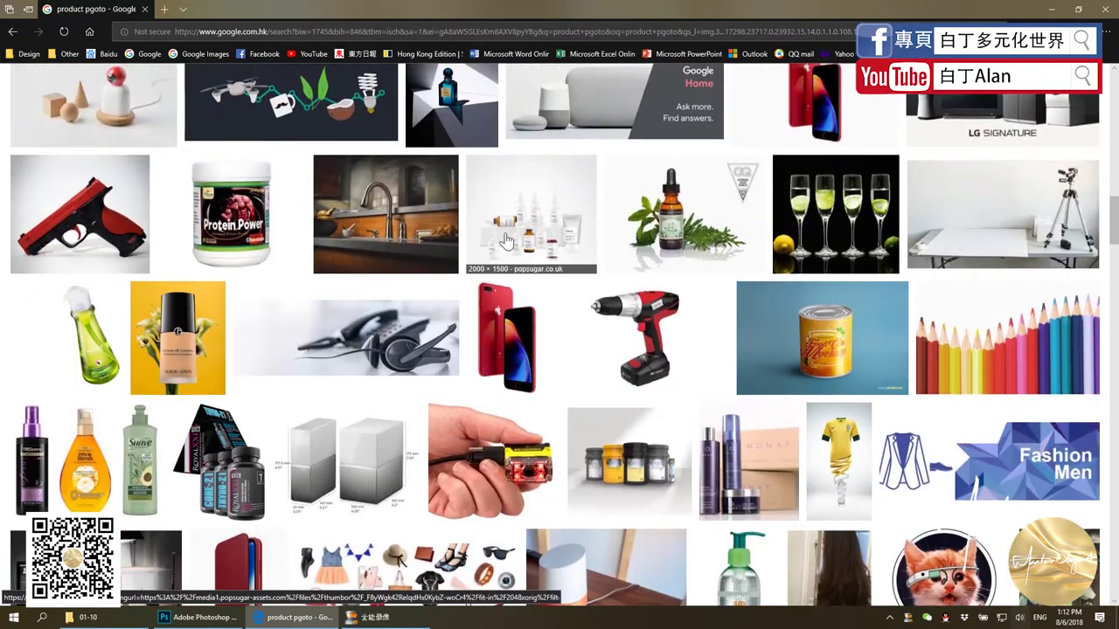
scroll(204, 241, down, 1)
scroll(203, 241, up, 1)
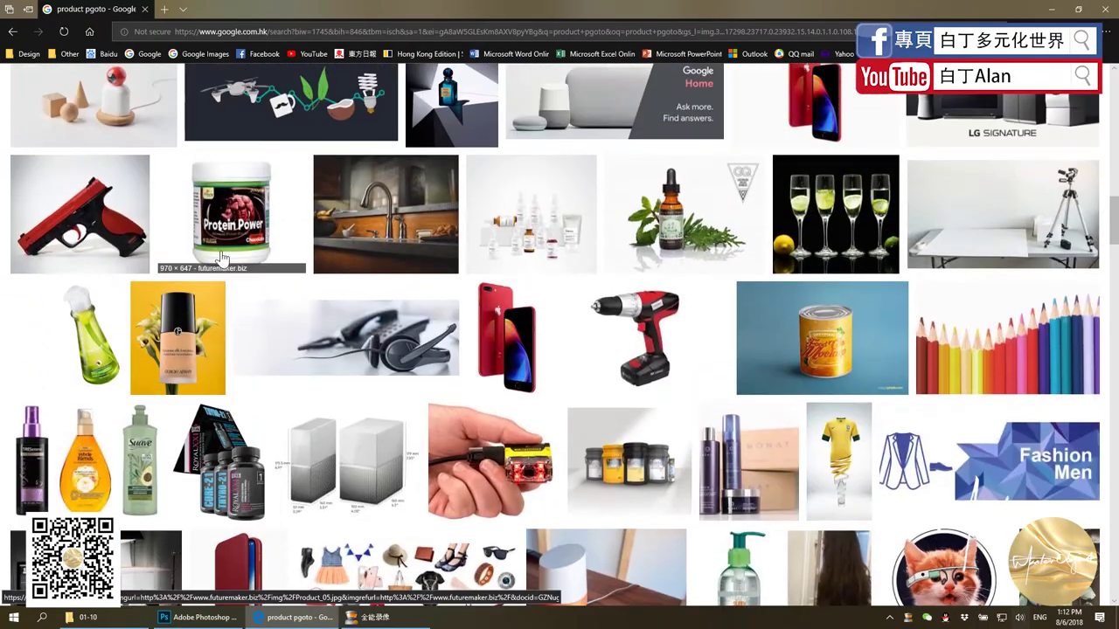
click(251, 228)
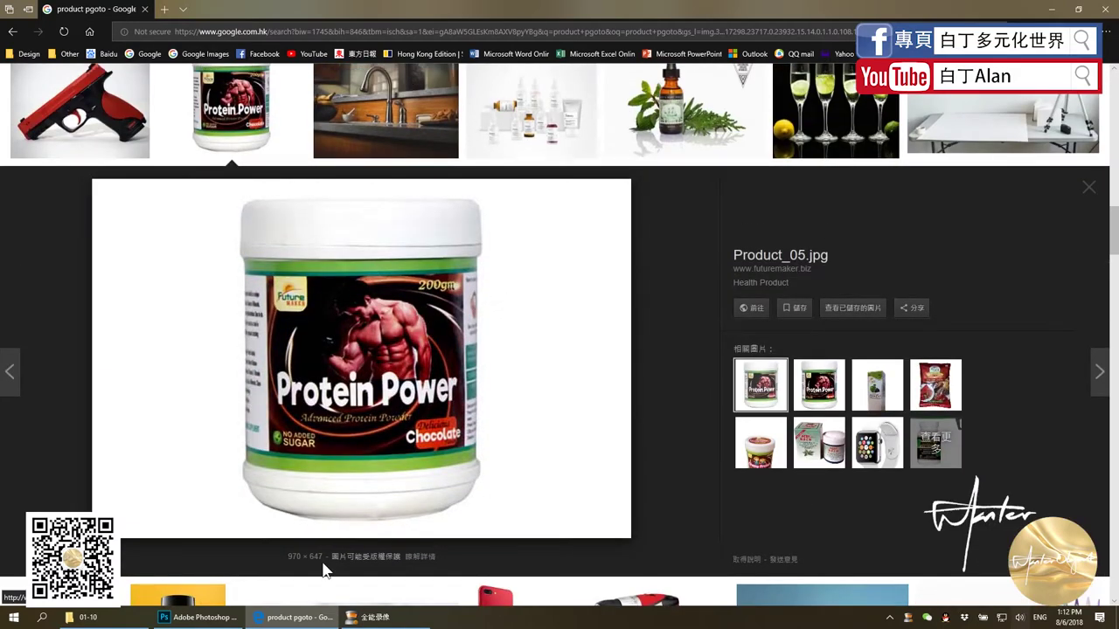
Open the Adobe Photoshop 07 加陰影 document from the lesson files folder.
click(201, 617)
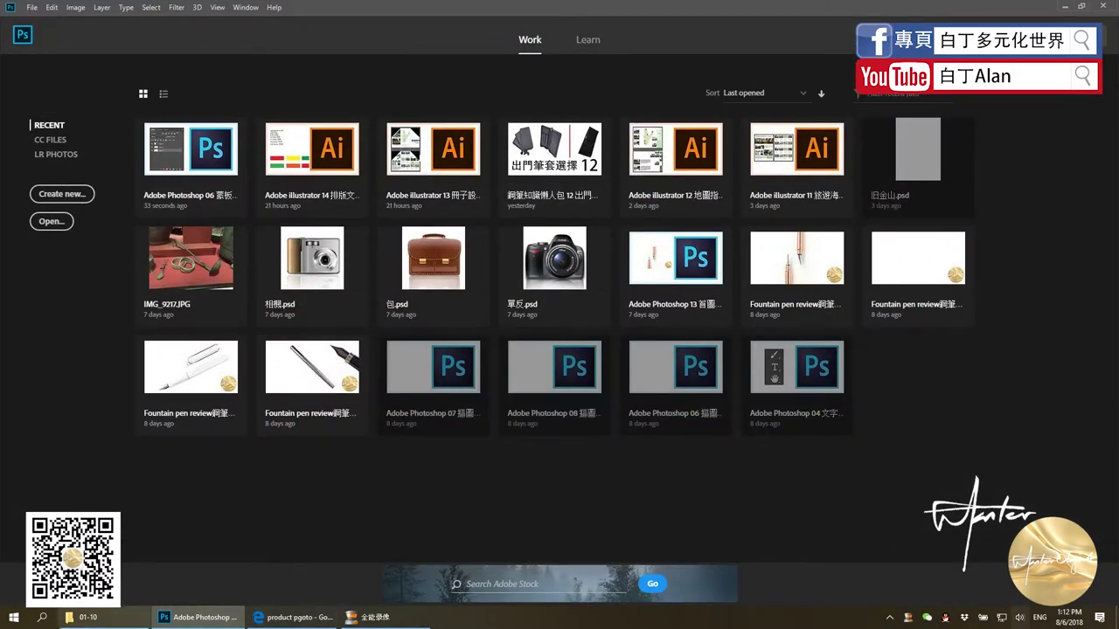
click(88, 617)
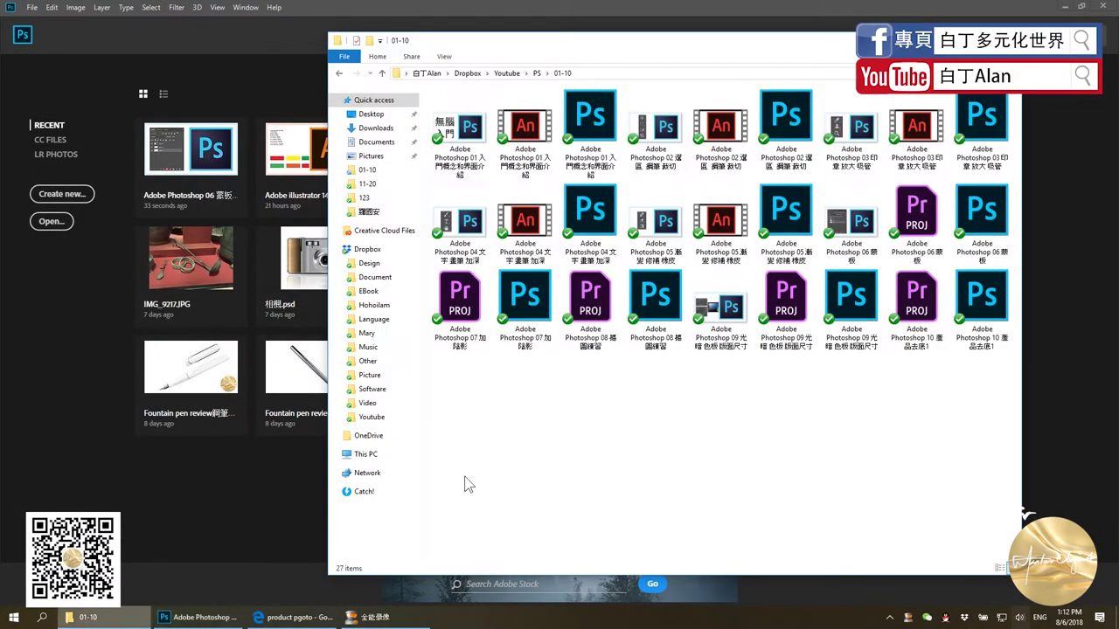
double_click(523, 297)
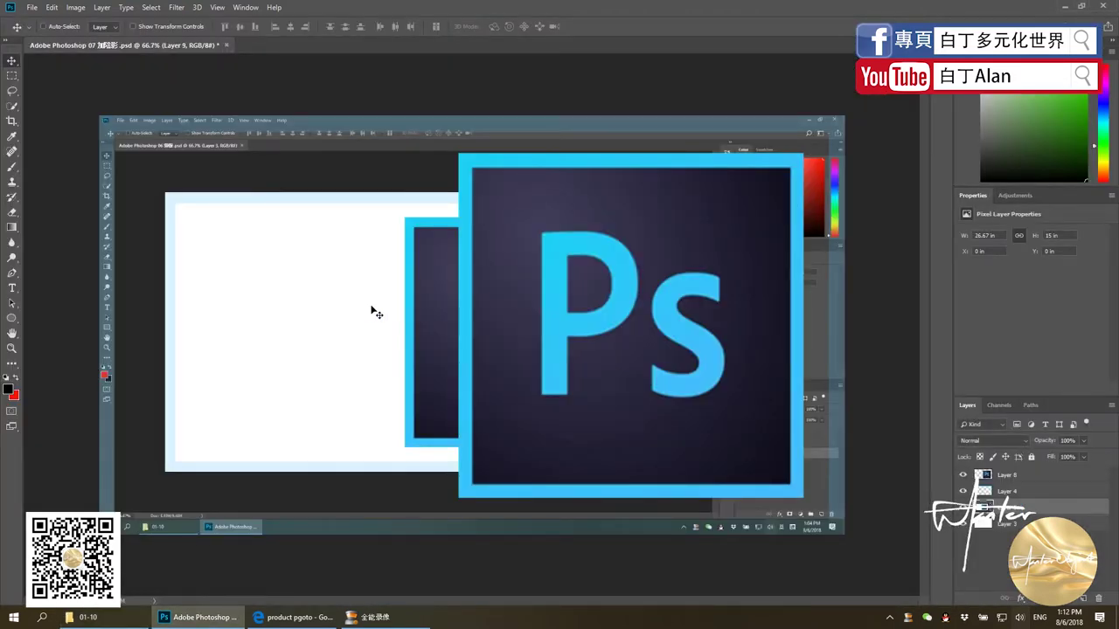
click(297, 617)
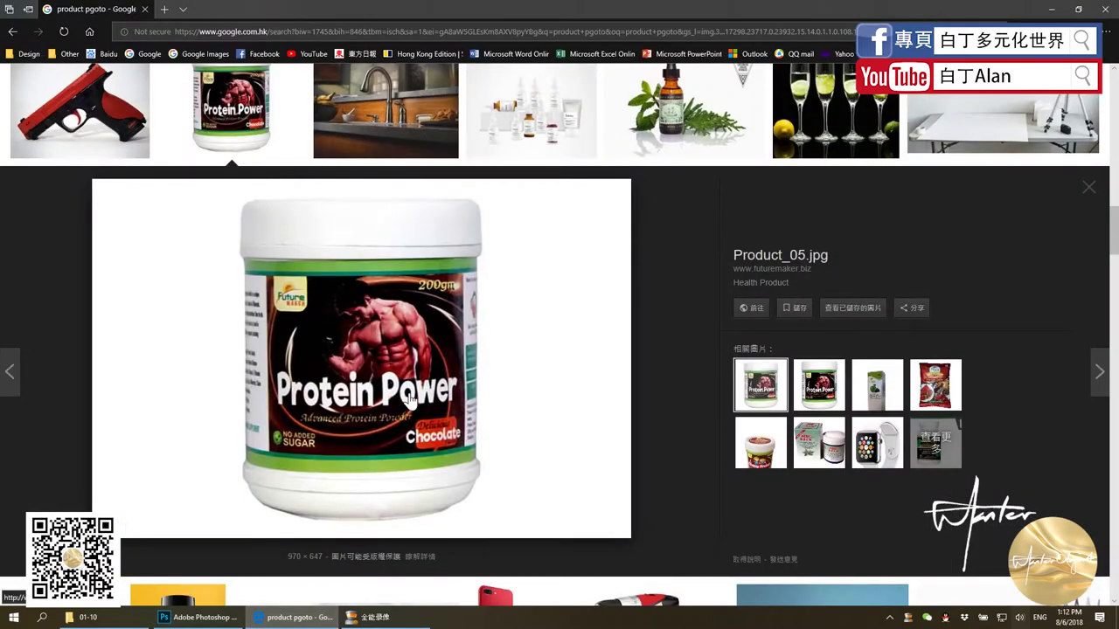
click(201, 617)
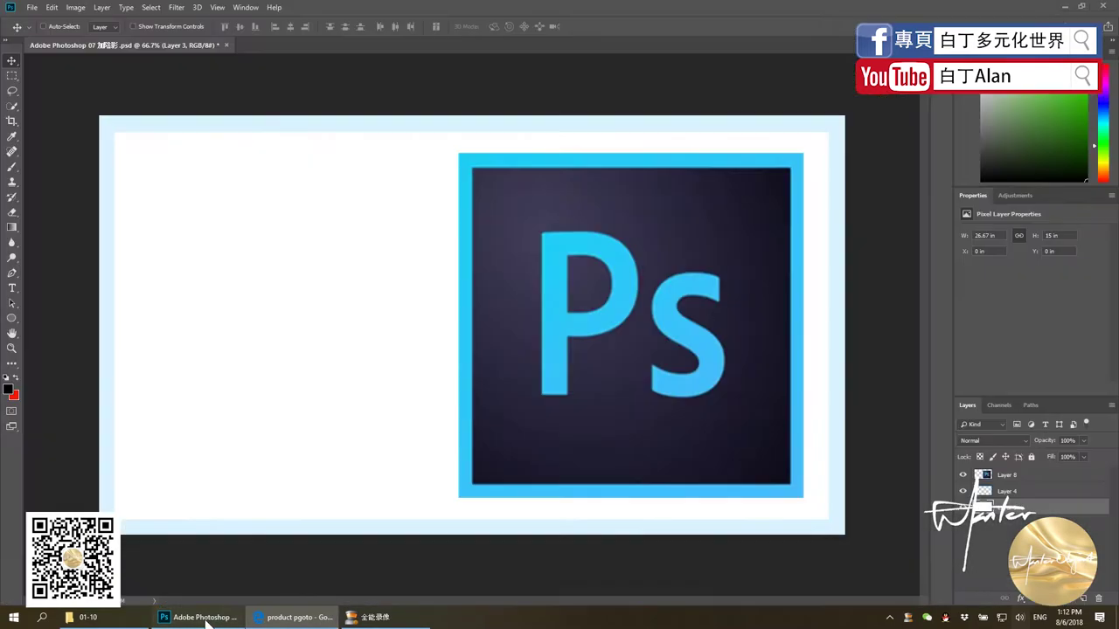
Paste the browser screenshot, copy the marqueed jar to its own layer, and delete the screenshot.
key(ctrl+v)
drag(386, 383, 368, 337)
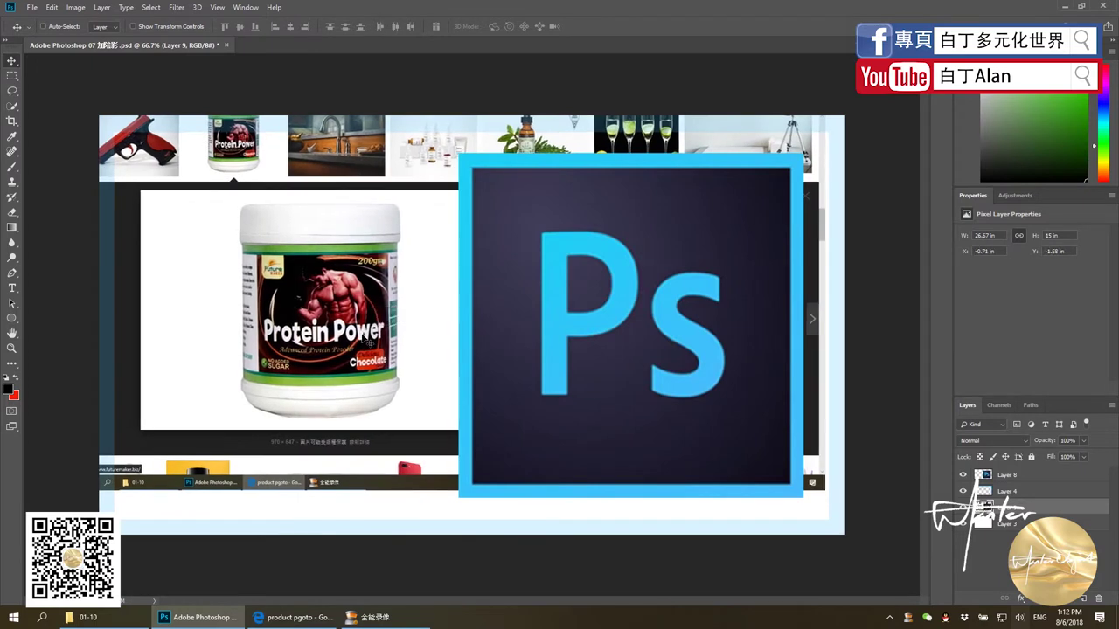
key(m)
drag(222, 195, 422, 426)
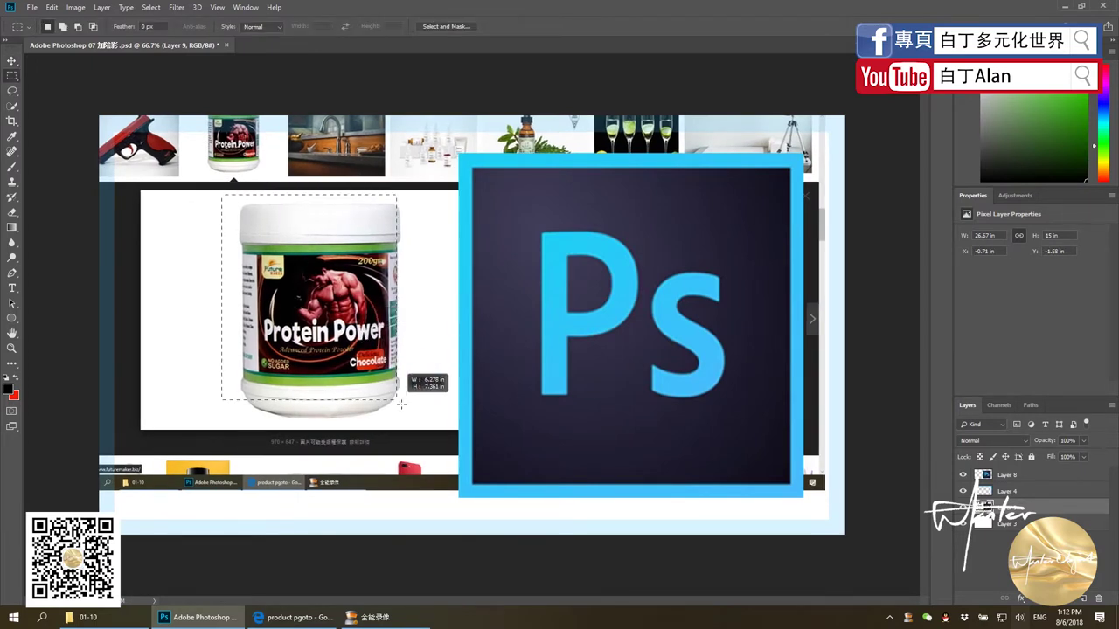
key(ctrl+j)
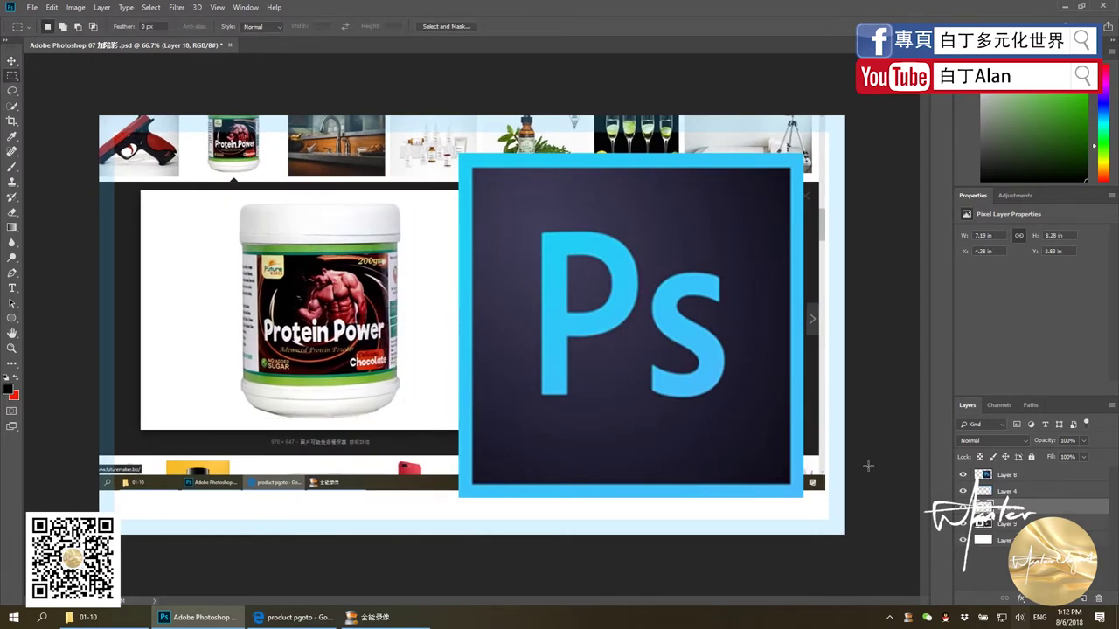
click(1005, 540)
key(Delete)
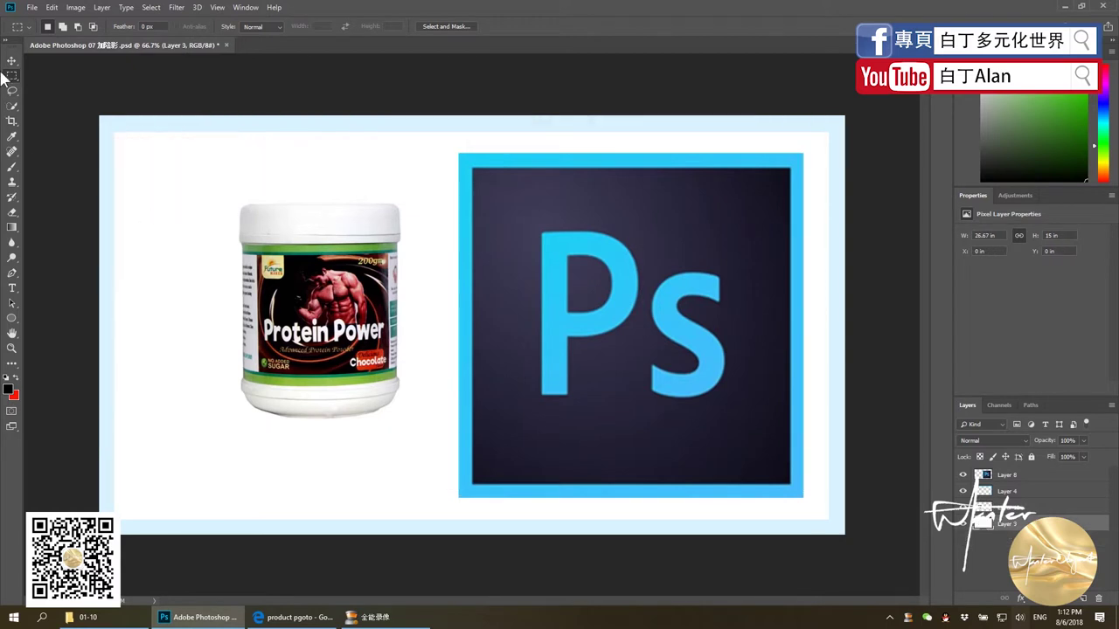
click(12, 61)
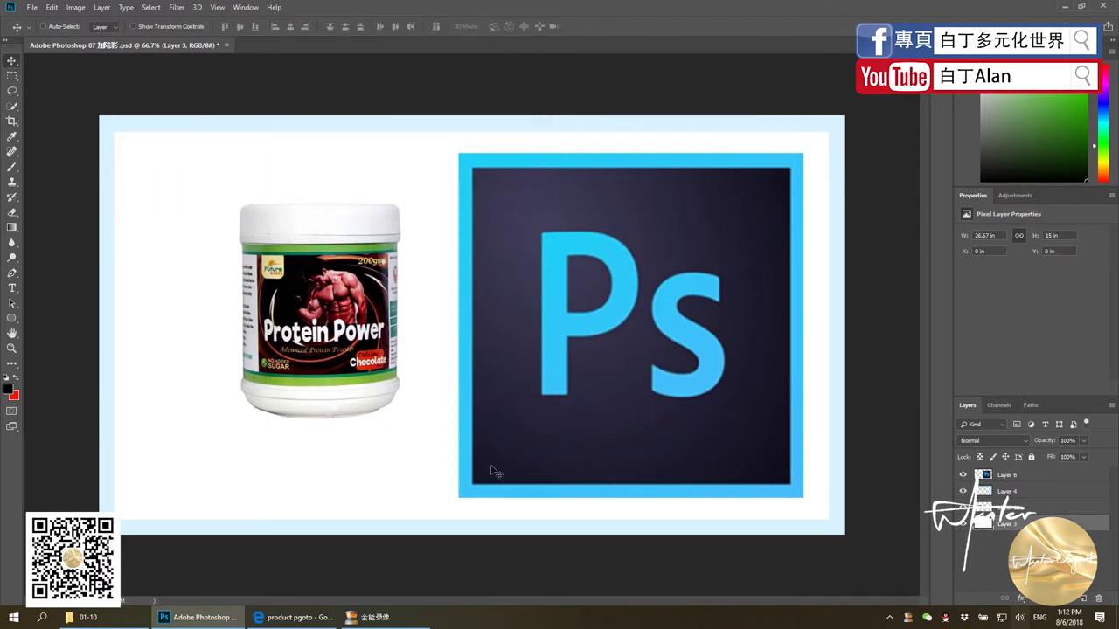
Move the jar toward the upper left and hide the light-blue frame and Ps logo.
drag(320, 315, 259, 300)
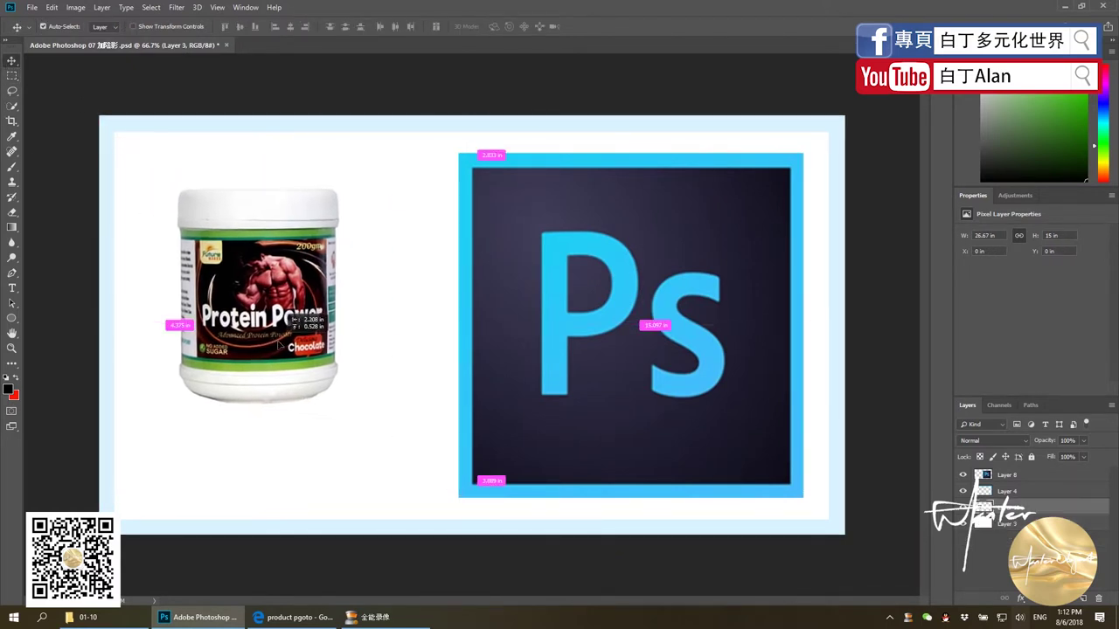
click(963, 491)
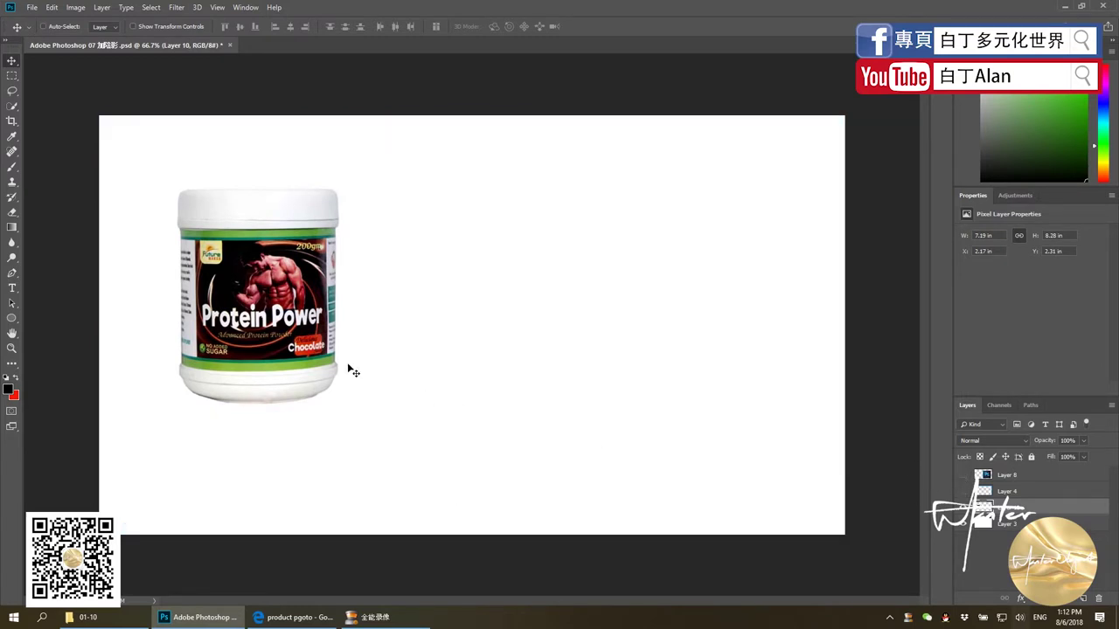
drag(320, 337, 317, 280)
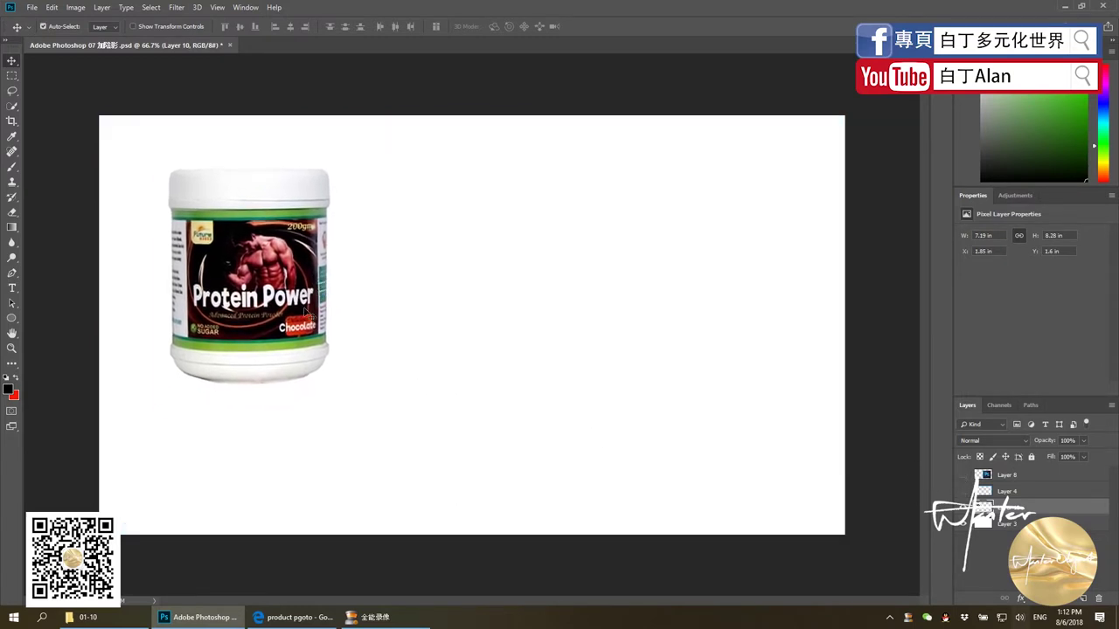
Enlarge the jar to about 139% and Alt-drag a duplicate to its right.
key(ctrl+t)
drag(352, 389, 441, 466)
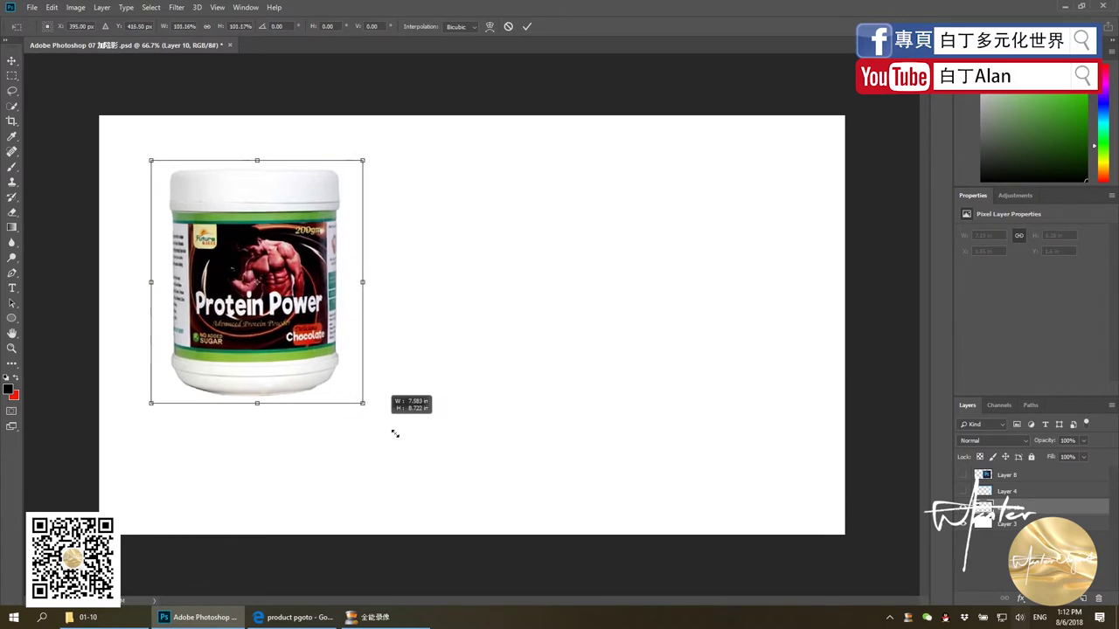
key(Return)
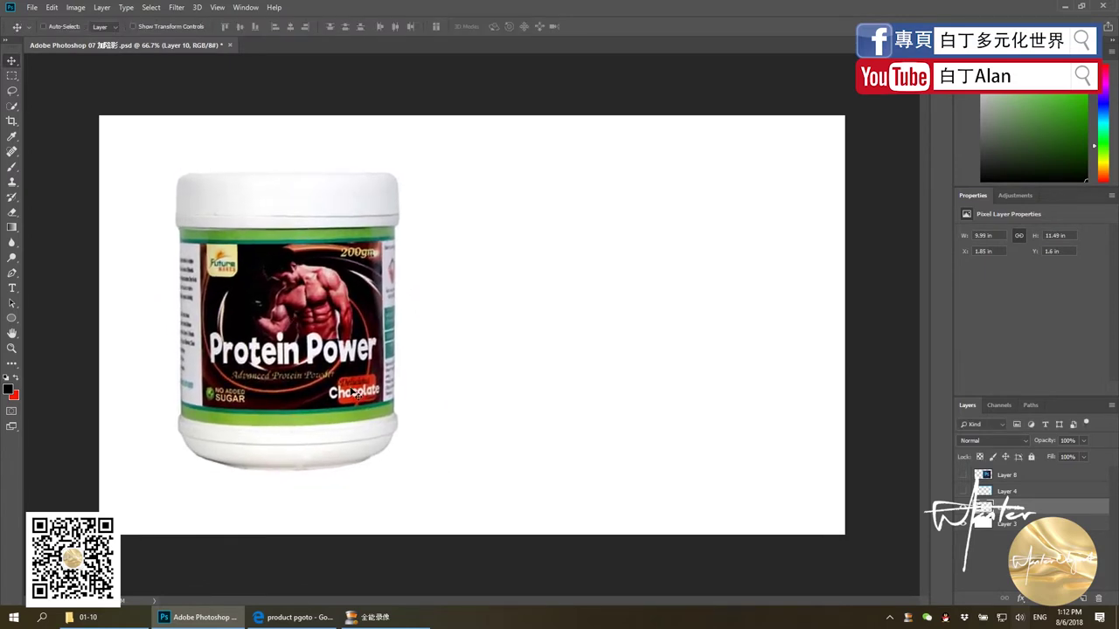
drag(305, 377, 585, 390)
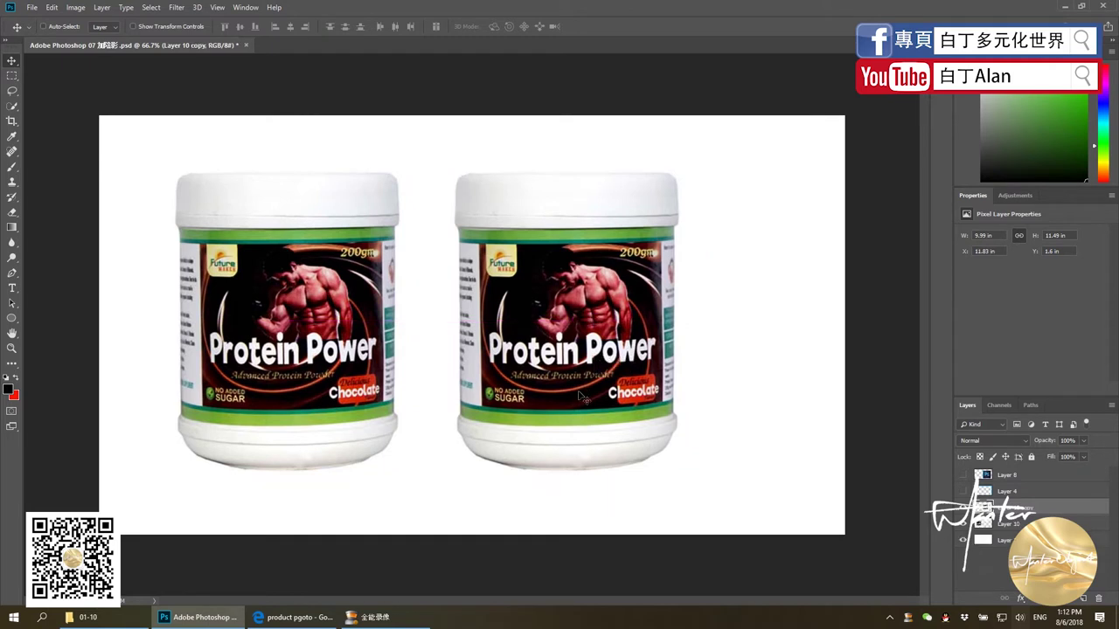
Hide the extra jar copy, shift the left jar further left, and select both right-jar layers.
alt+click(641, 395)
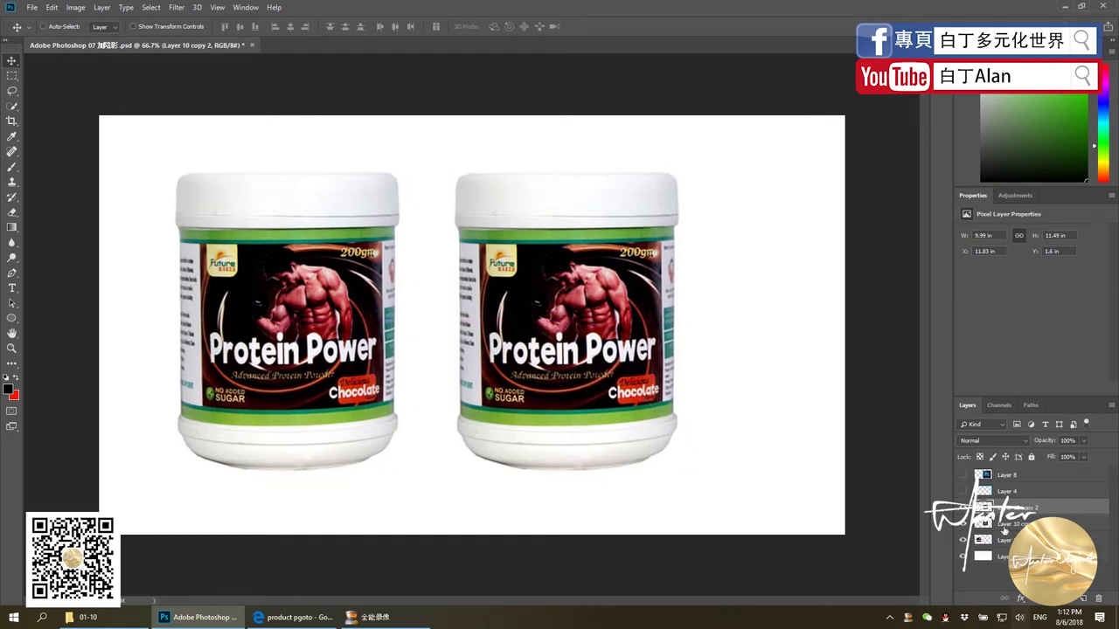
click(985, 523)
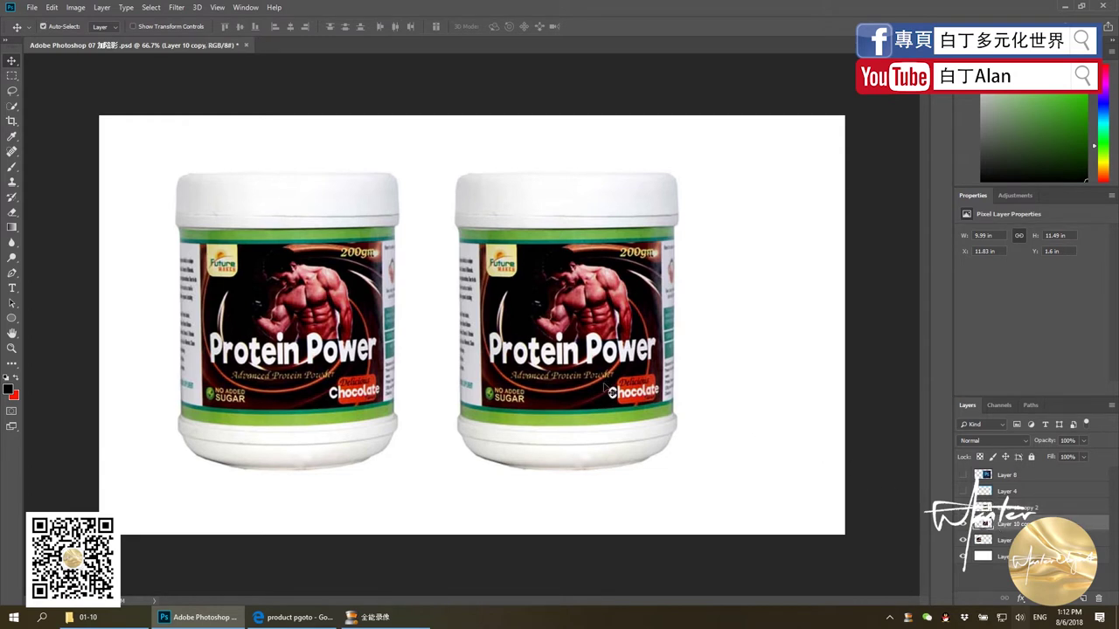
drag(611, 392, 718, 383)
key(ctrl+z)
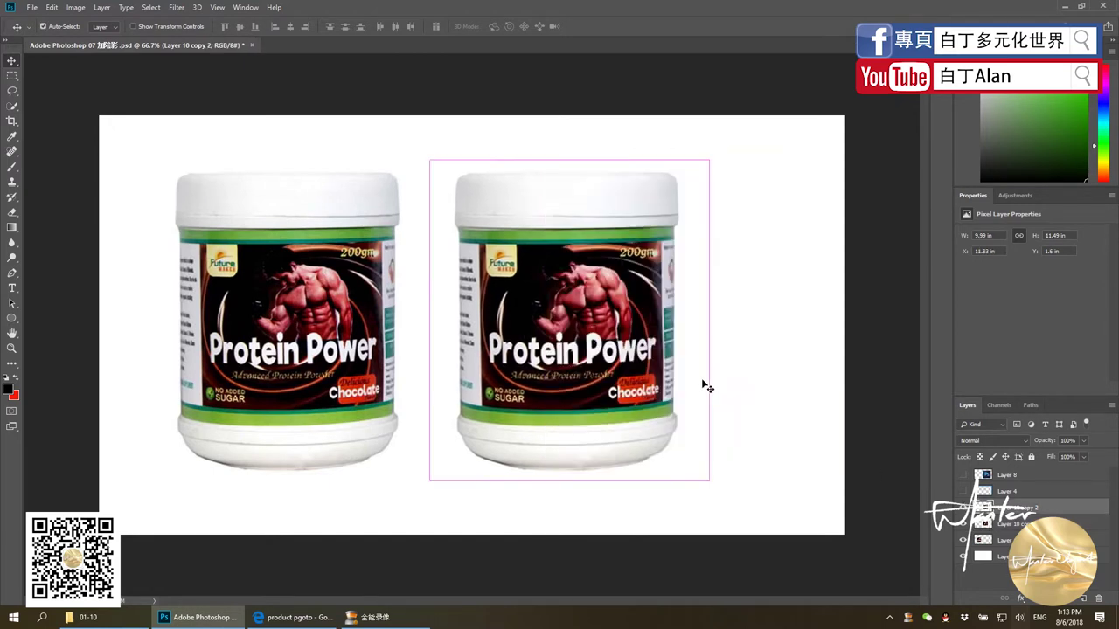
click(962, 508)
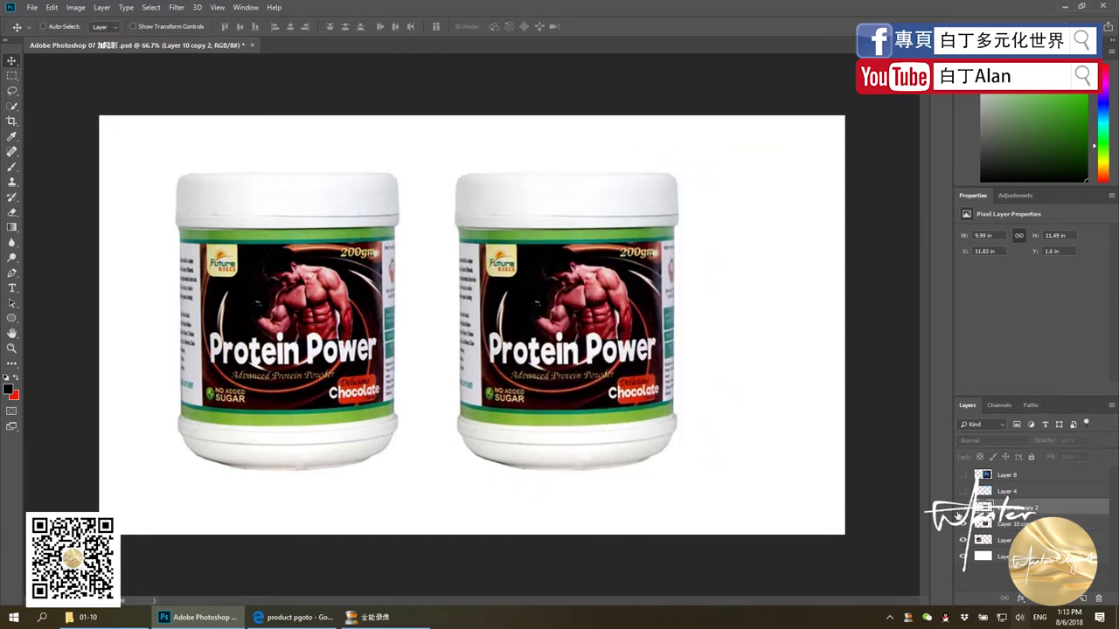
drag(270, 318, 245, 322)
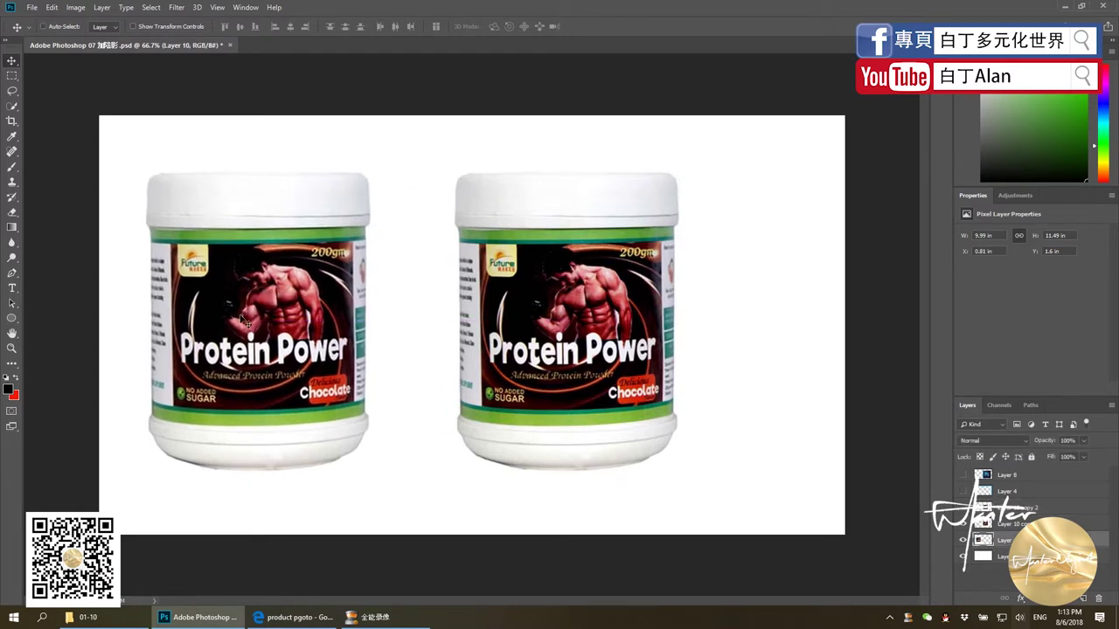
click(518, 348)
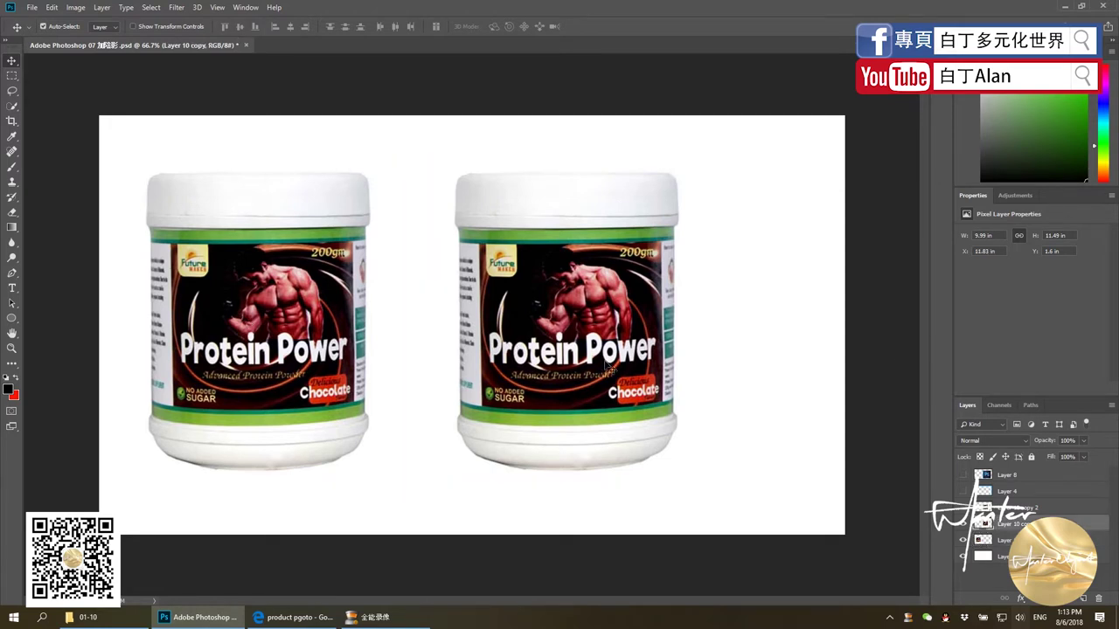
ctrl+click(1013, 507)
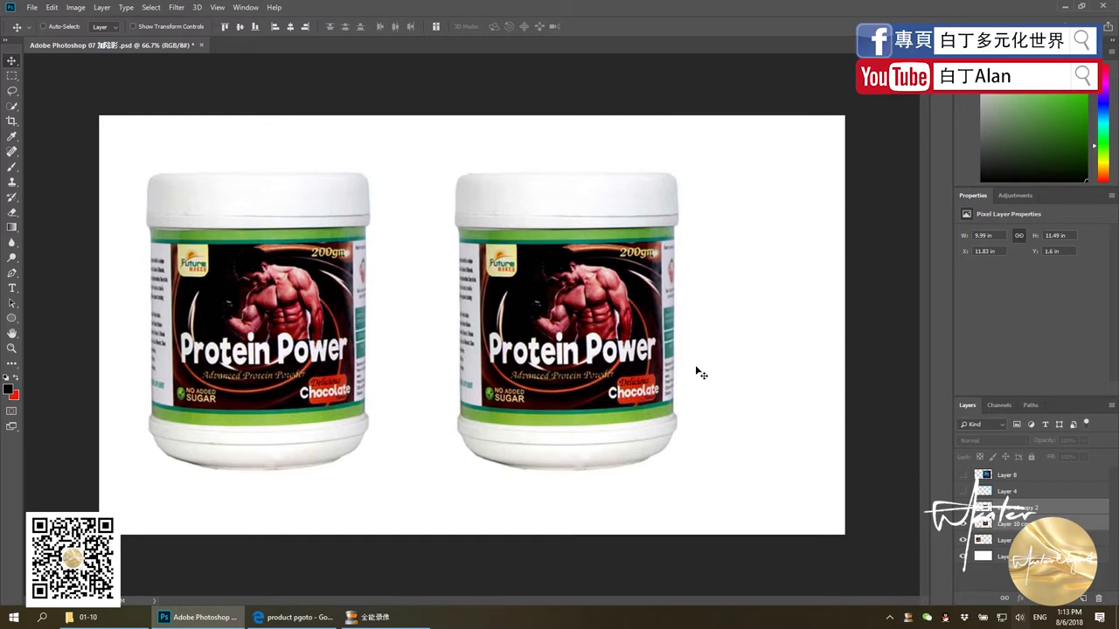
key(w)
right_click(12, 108)
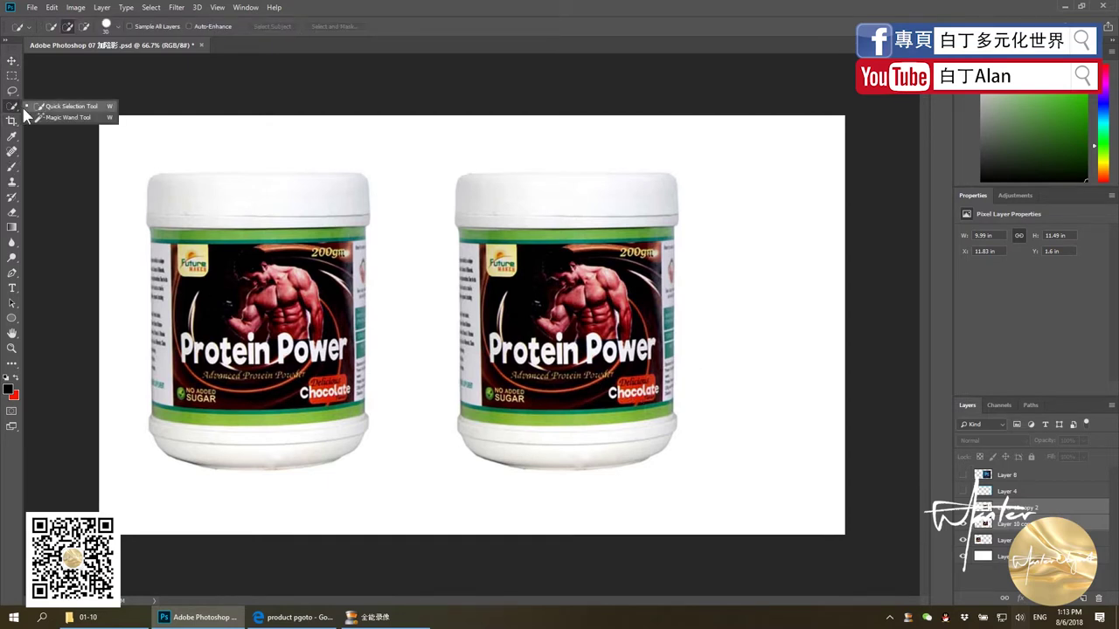
click(63, 117)
click(1010, 524)
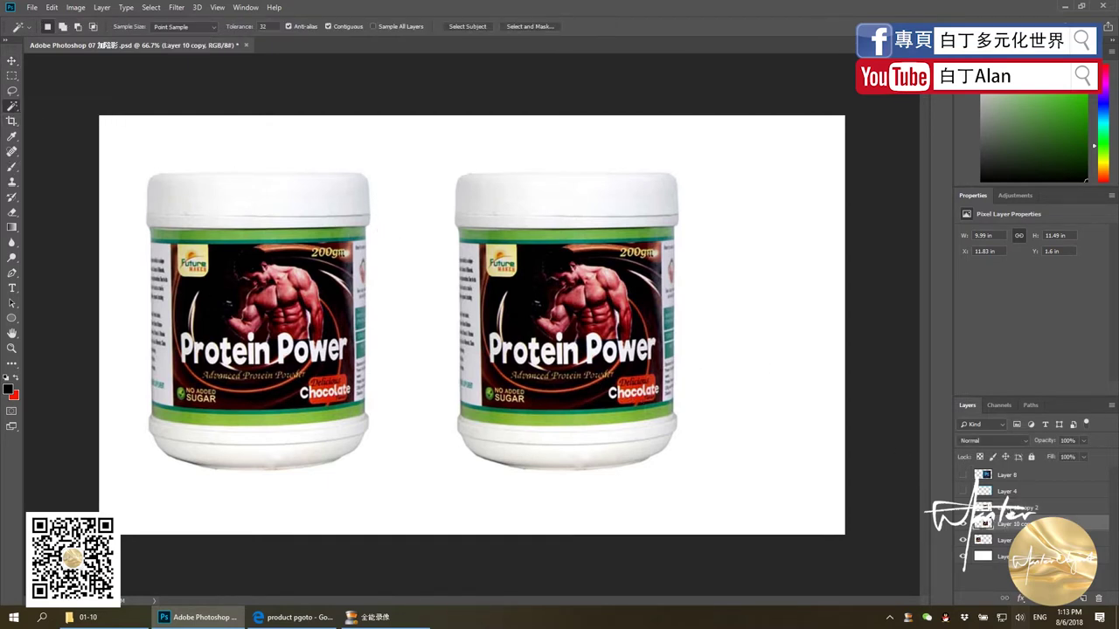
click(700, 298)
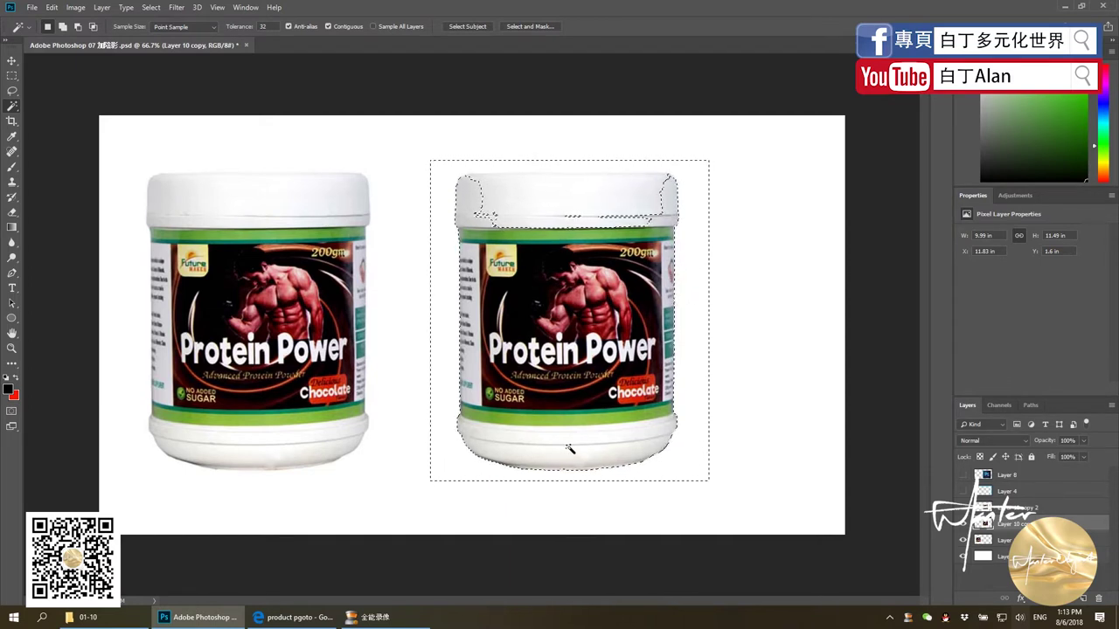
key(Delete)
key(ctrl+d)
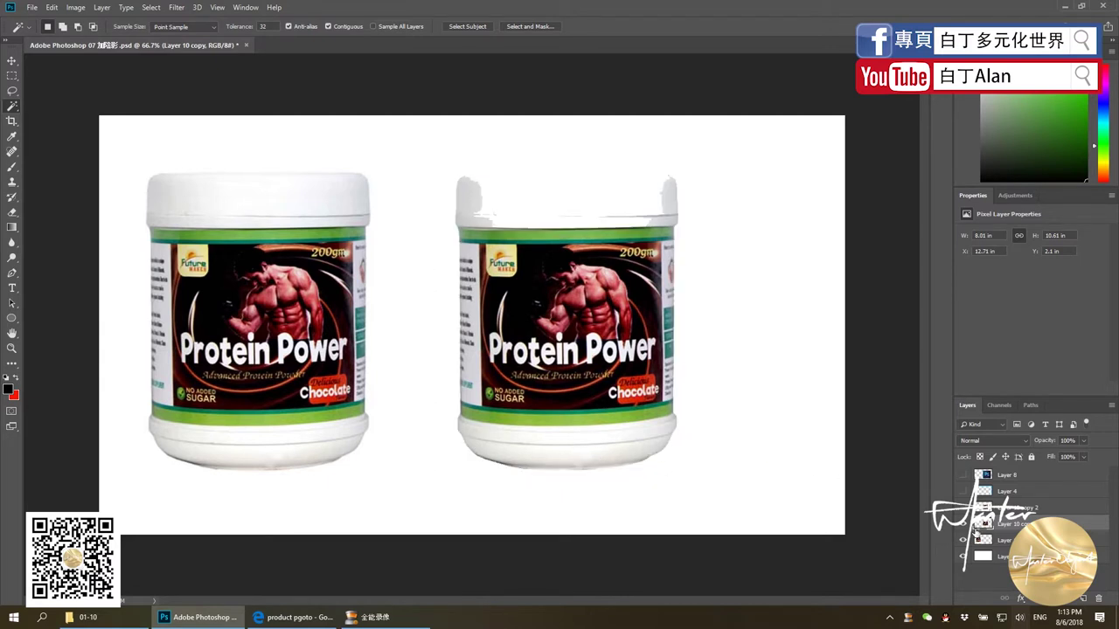
key(ctrl+z)
key(ctrl+z)
key(ctrl+z)
key(ctrl+z)
key(ctrl+z)
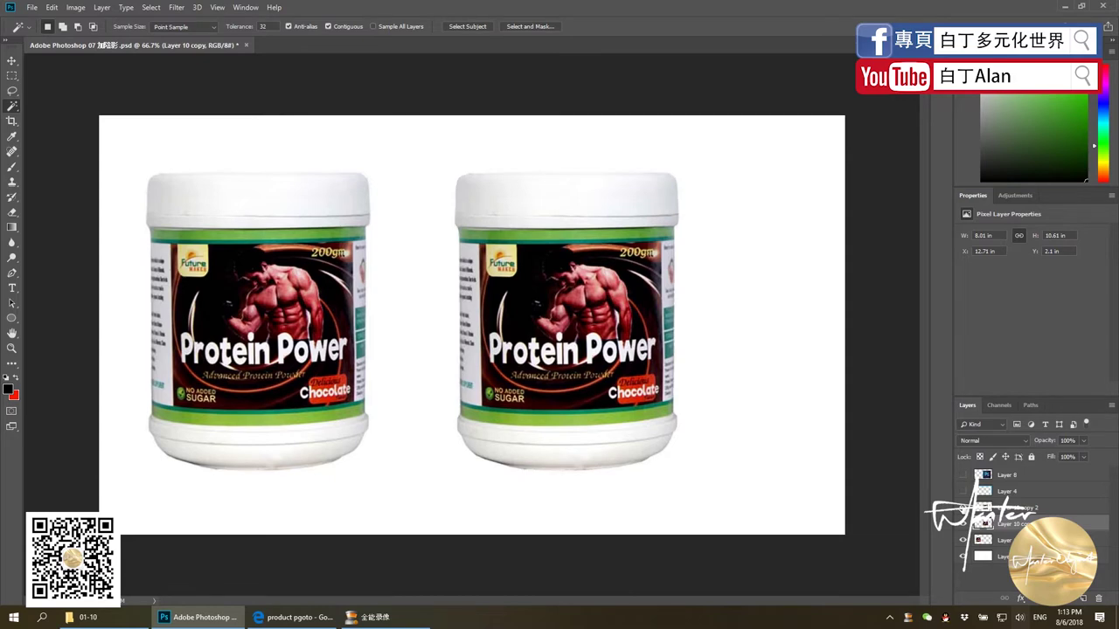
key(p)
Trace a Pen path around the right jar's white lid.
scroll(481, 153, up, 3)
scroll(428, 192, up, 2)
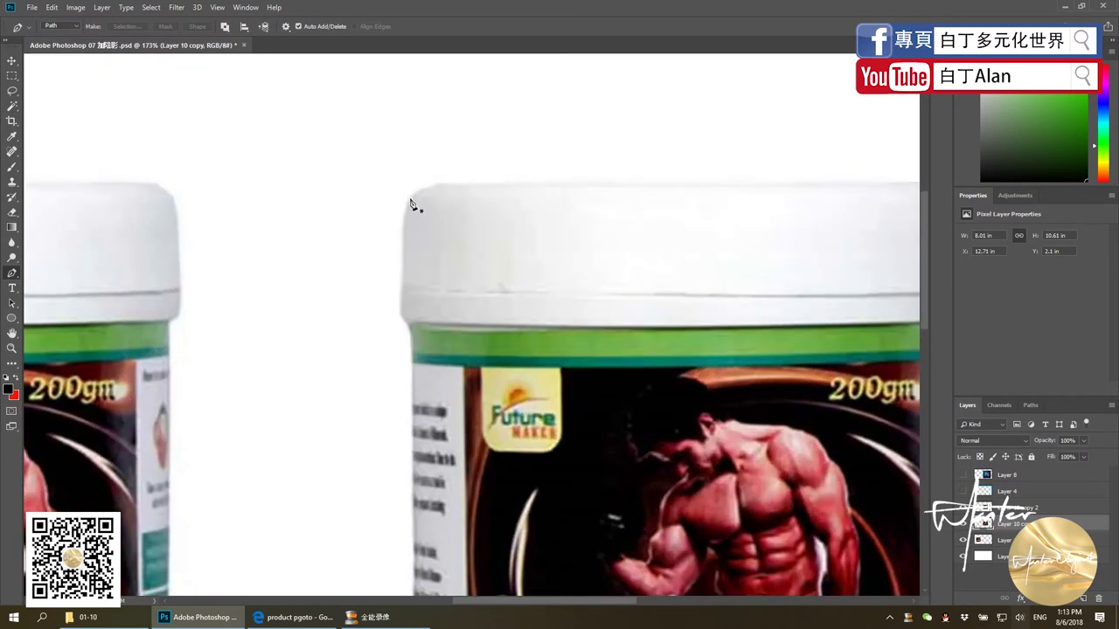
click(410, 202)
drag(457, 182, 481, 183)
scroll(477, 185, down, 2)
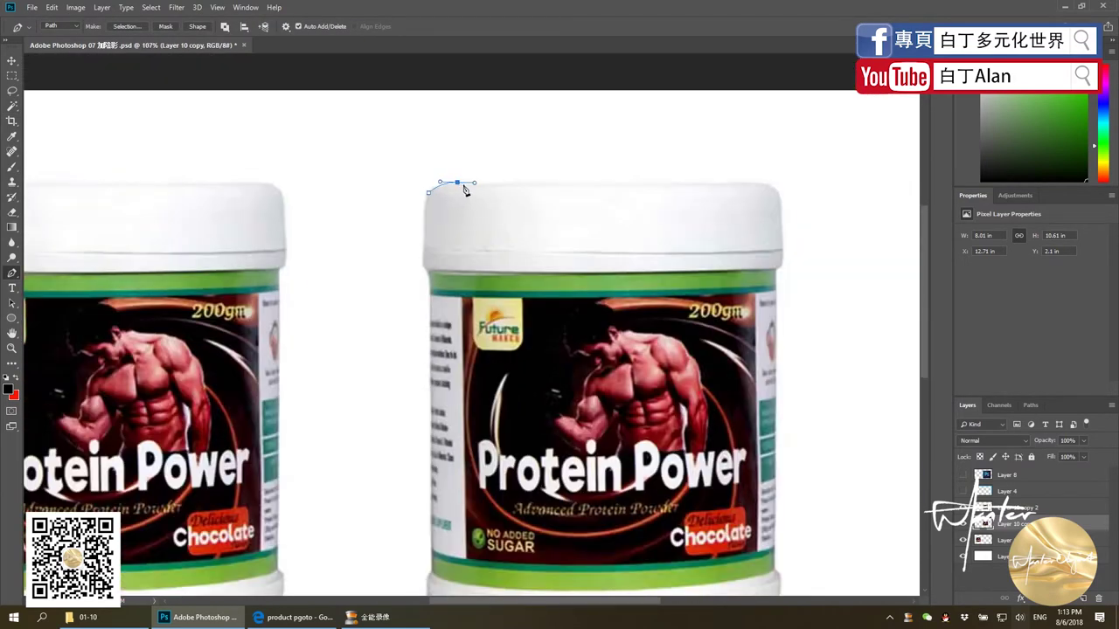
scroll(671, 192, up, 1)
click(720, 182)
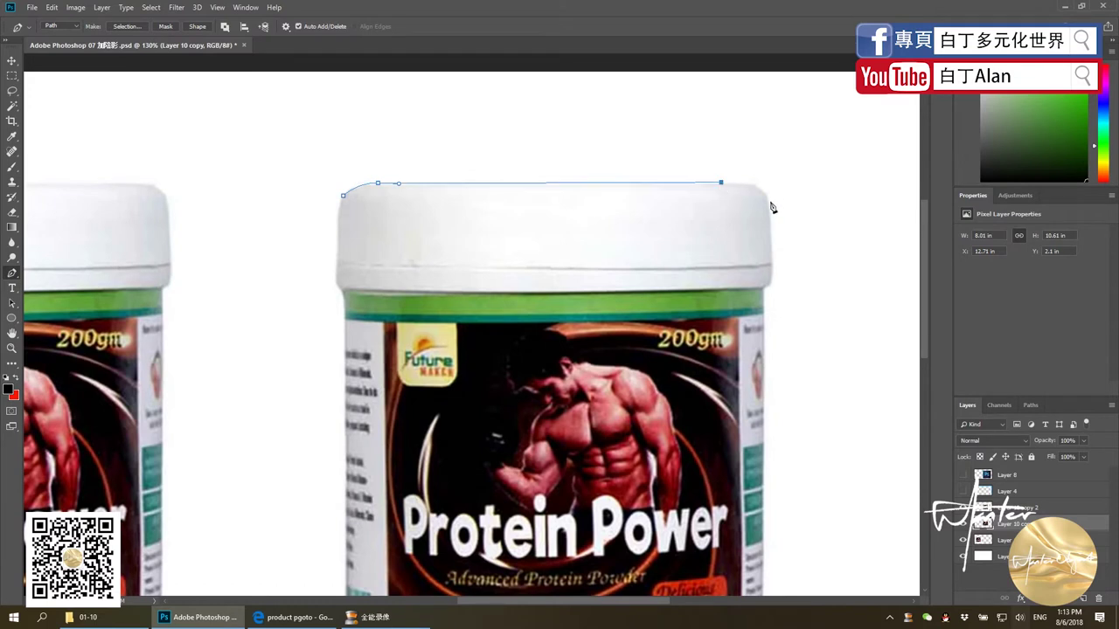
click(748, 182)
drag(770, 205, 771, 224)
click(765, 289)
click(338, 214)
Turn the lid path into a selection and copy the clean lid onto new Layer 11.
ctrl+click(984, 524)
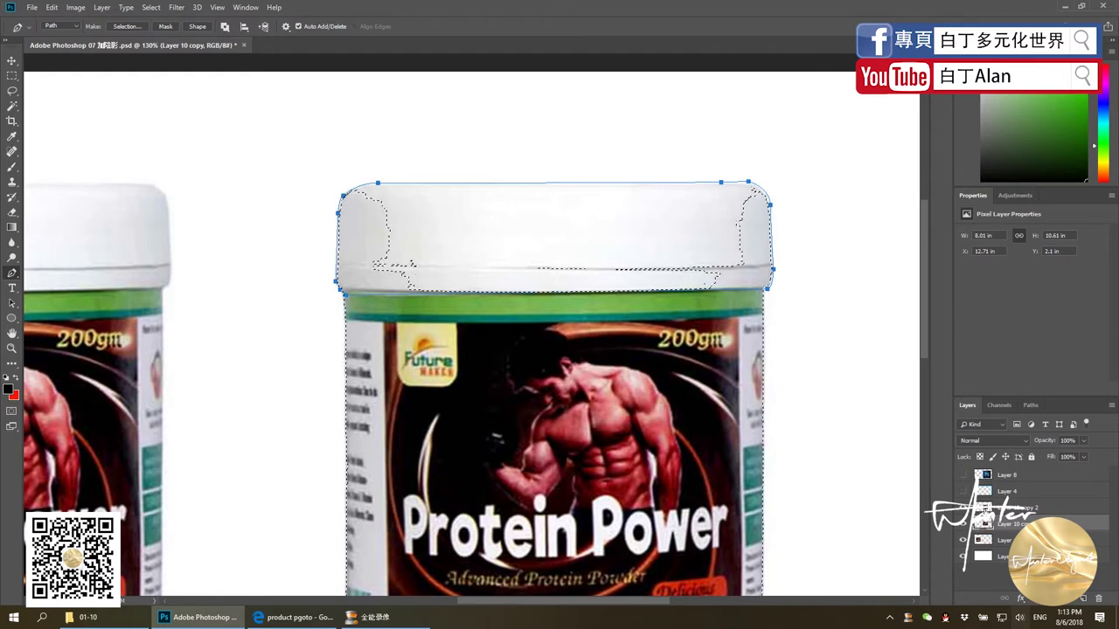
ctrl+click(982, 508)
ctrl+click(983, 522)
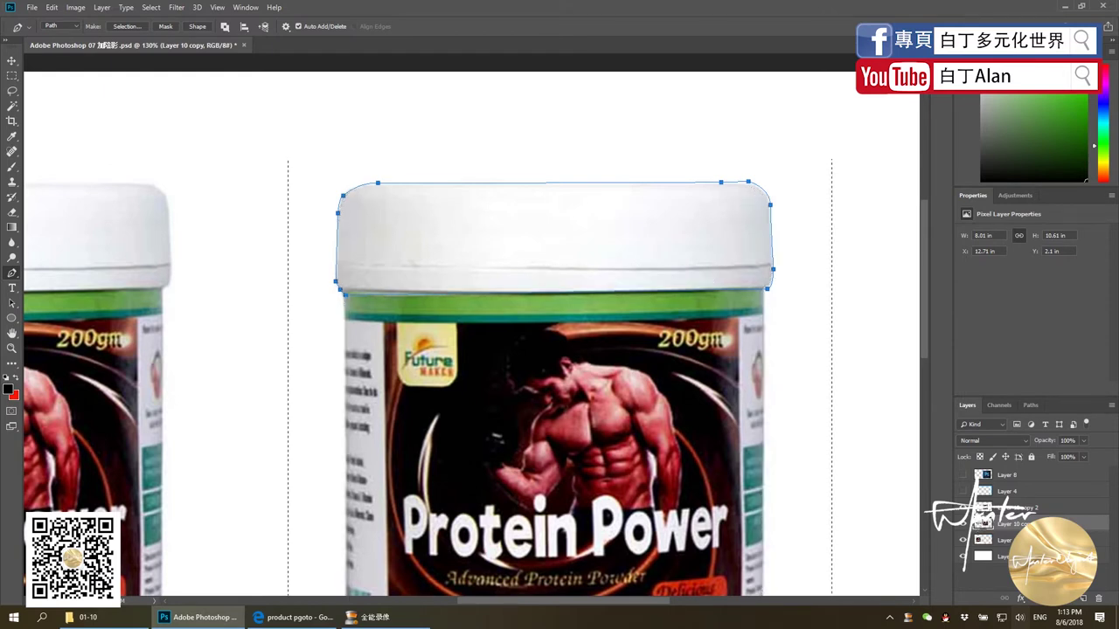
key(ctrl+d)
key(ctrl+Return)
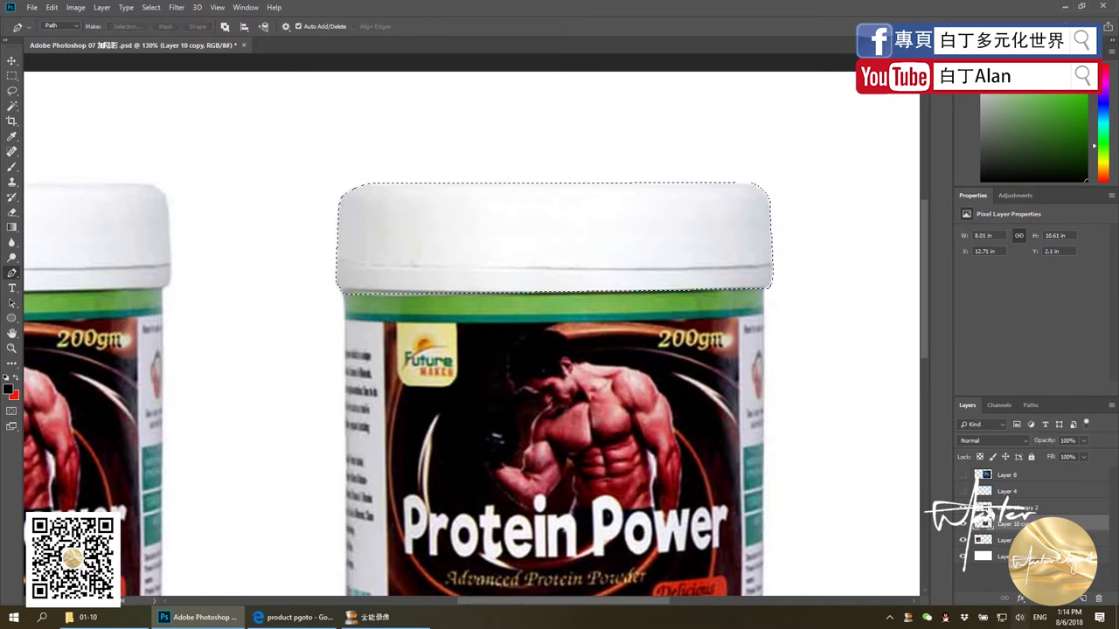
click(991, 507)
click(1005, 523)
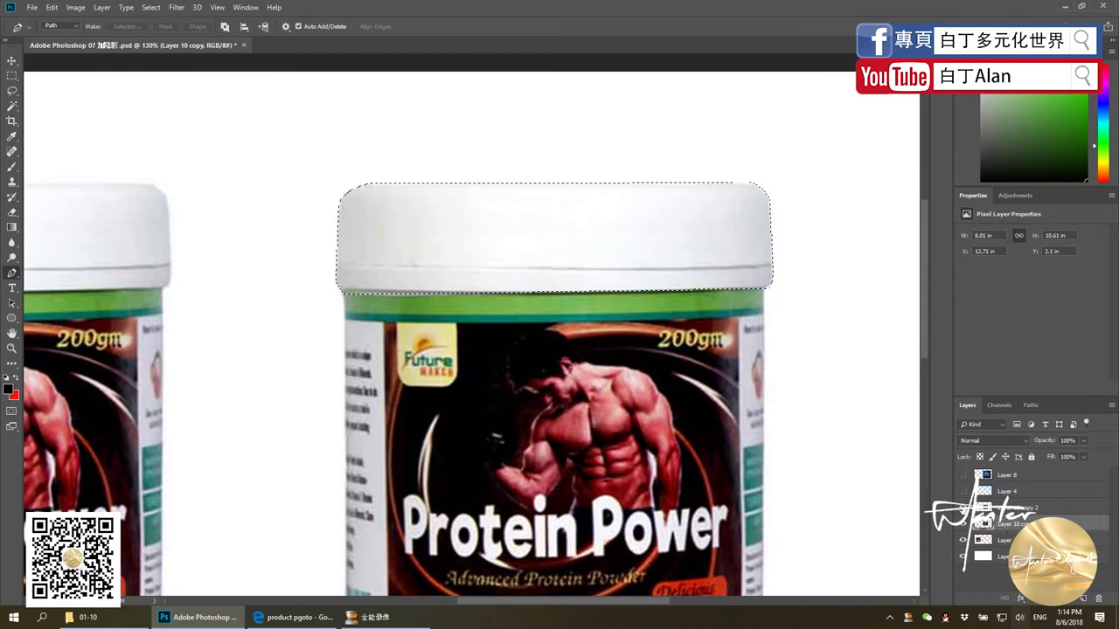
click(1005, 508)
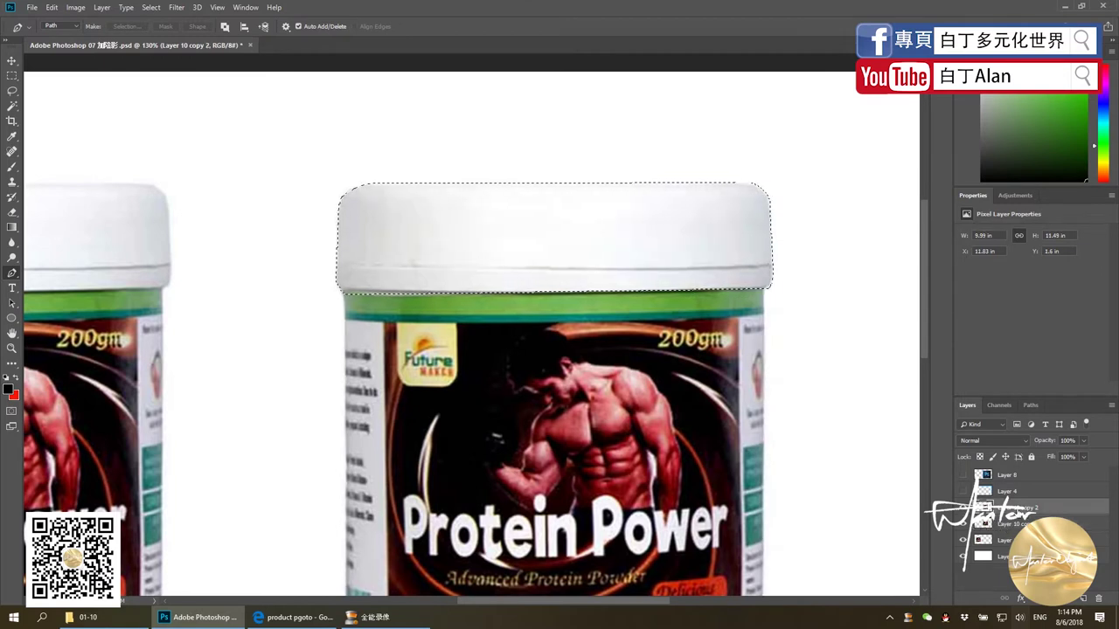
key(ctrl+j)
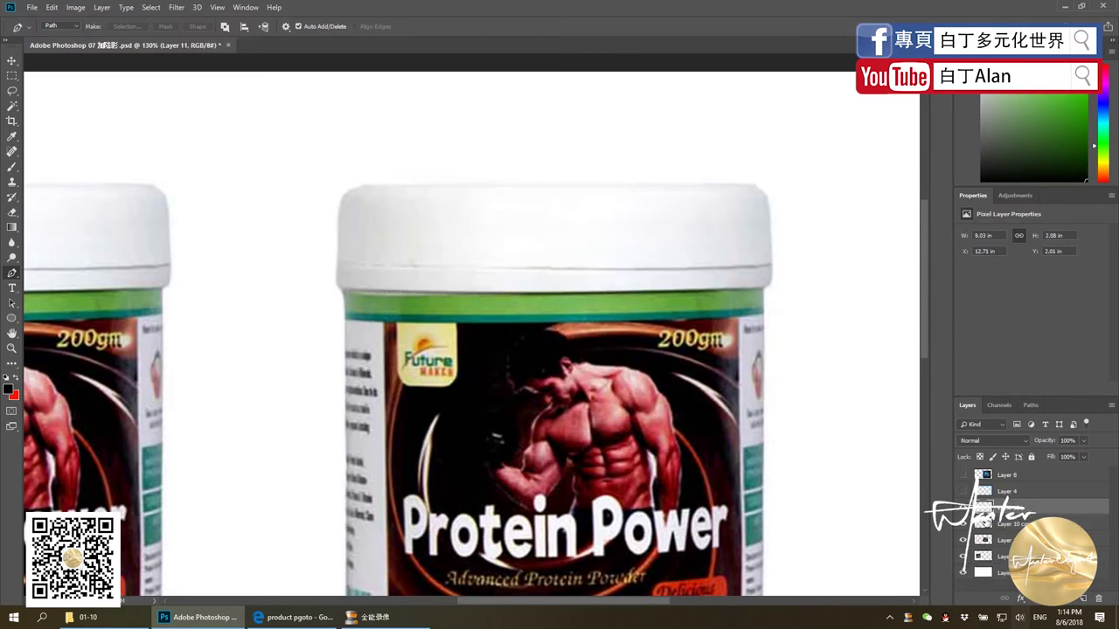
click(1006, 526)
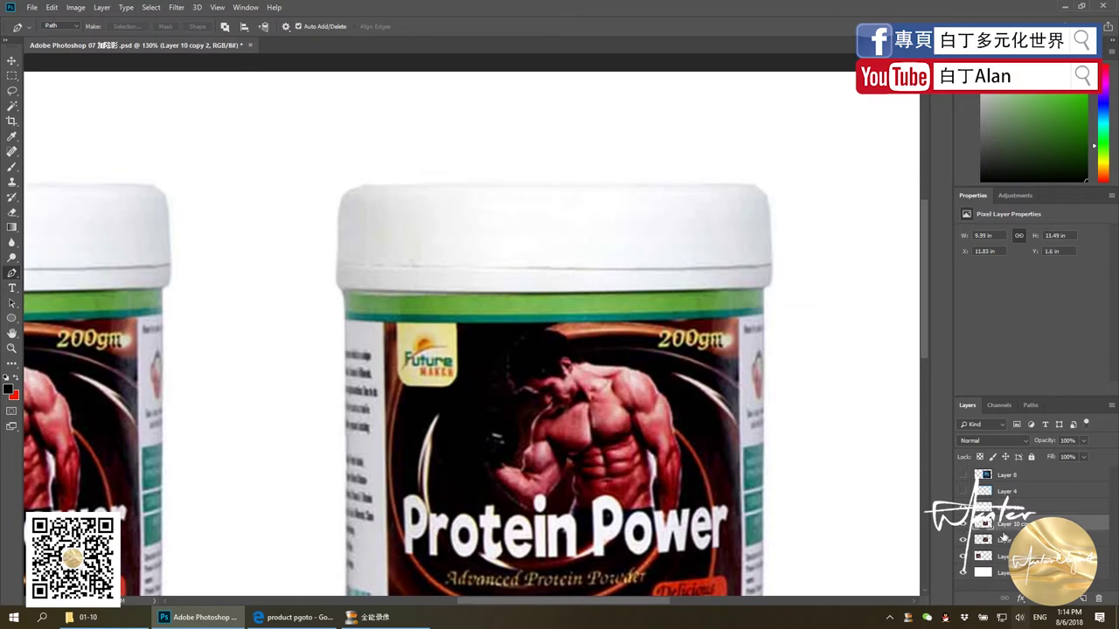
click(1013, 538)
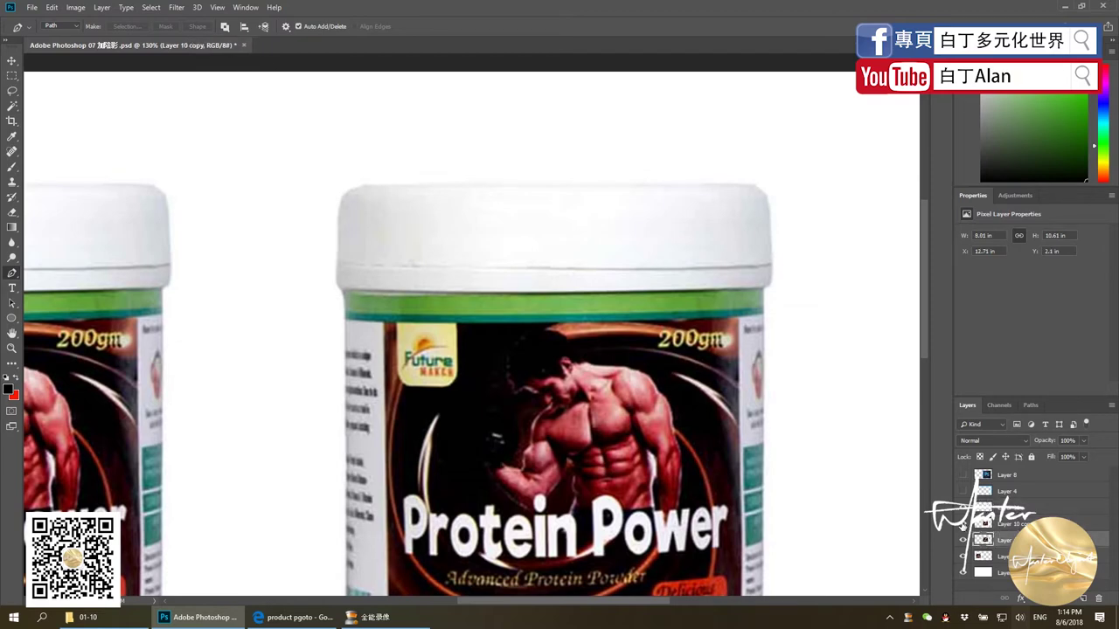
click(962, 524)
Merge the lid and right-jar layers into Layer 11, testing a move and undoing it.
key(ctrl+0)
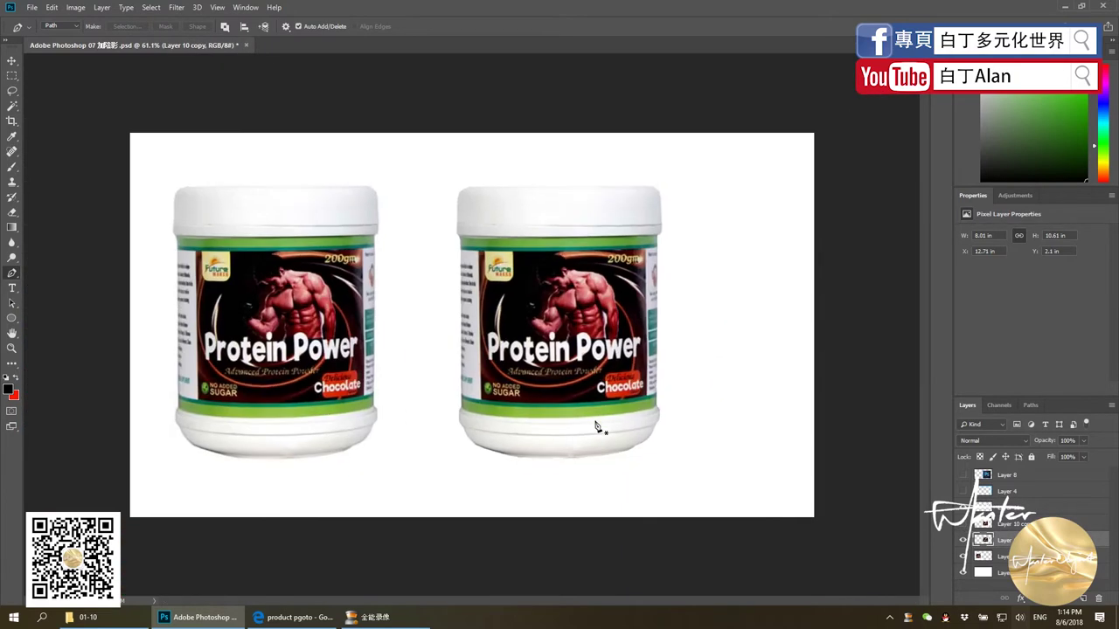
shift+click(1034, 509)
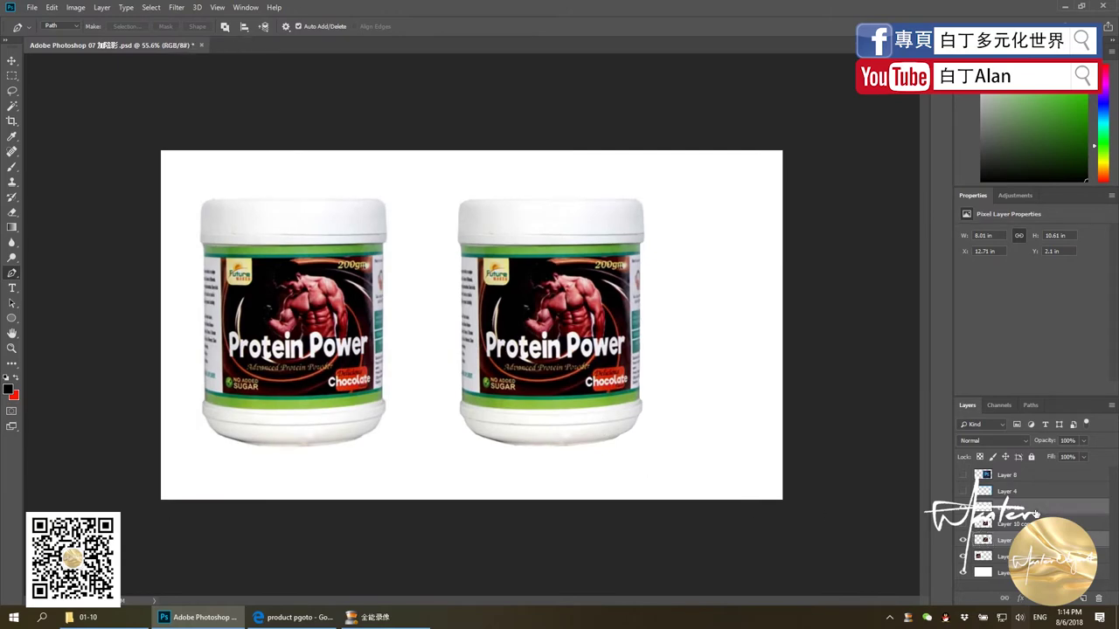
right_click(1035, 511)
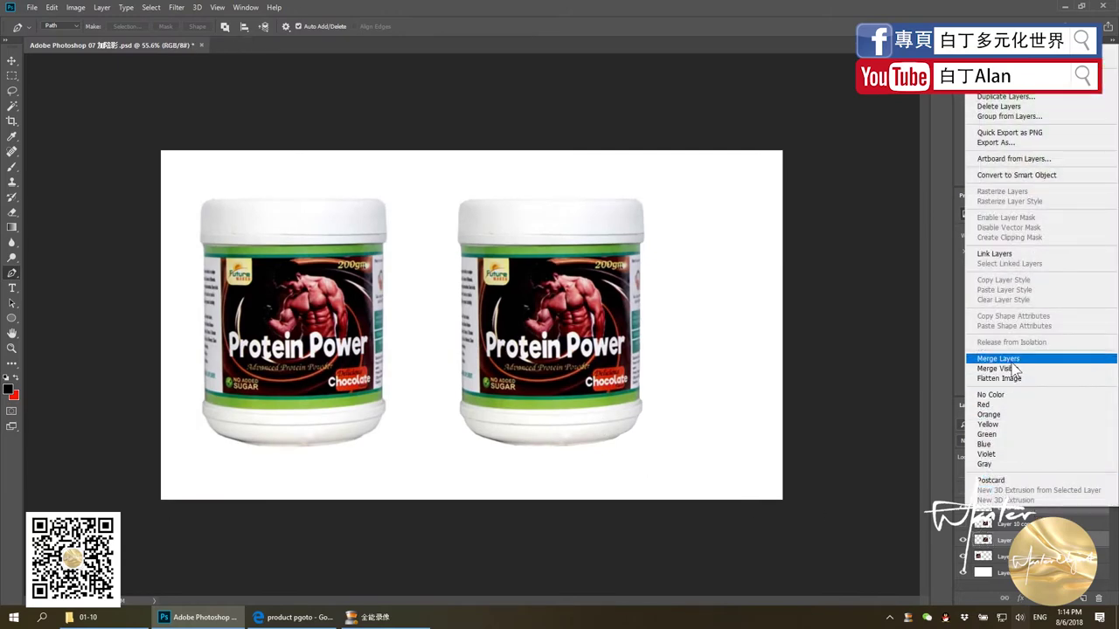
click(1012, 360)
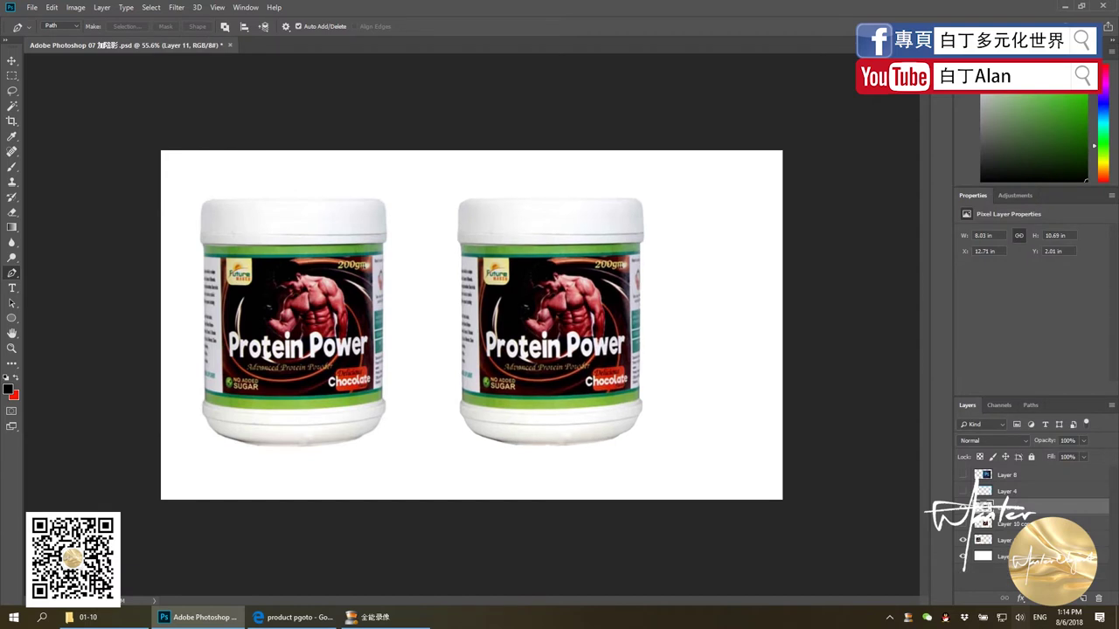
click(962, 528)
click(963, 526)
key(v)
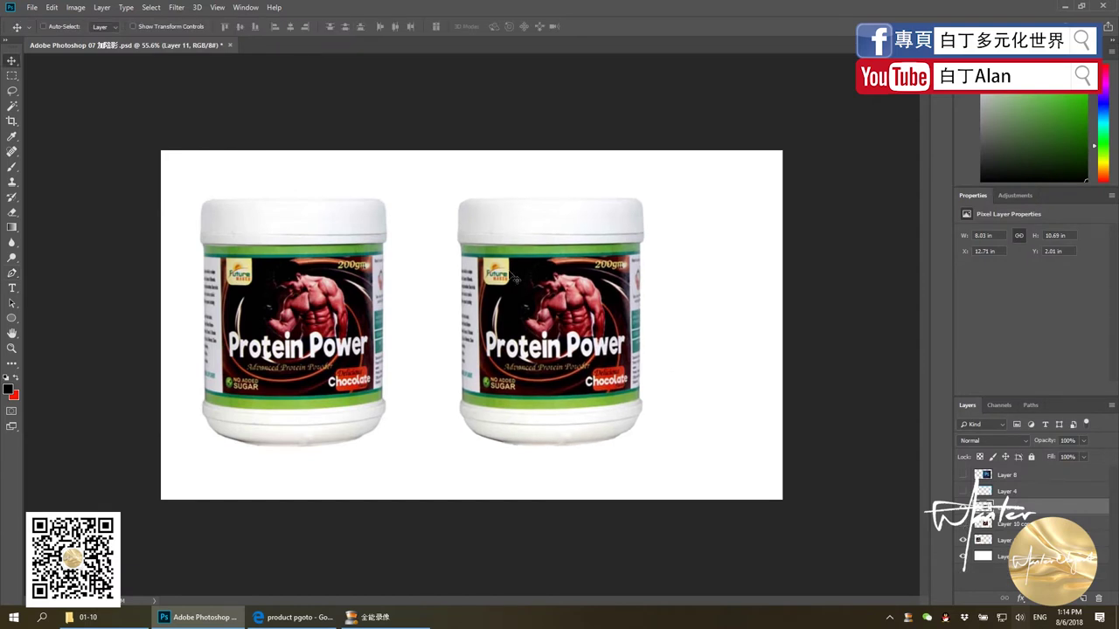
mouse_move(515, 277)
mouse_down()
mouse_move(339, 305)
mouse_move(324, 291)
mouse_up()
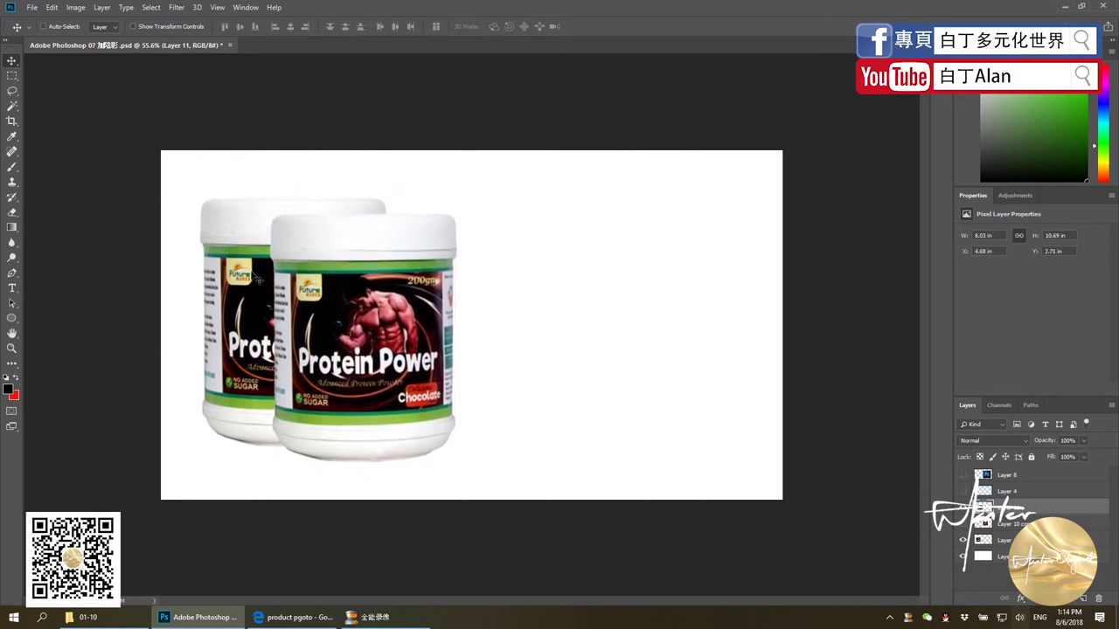
key(ctrl+z)
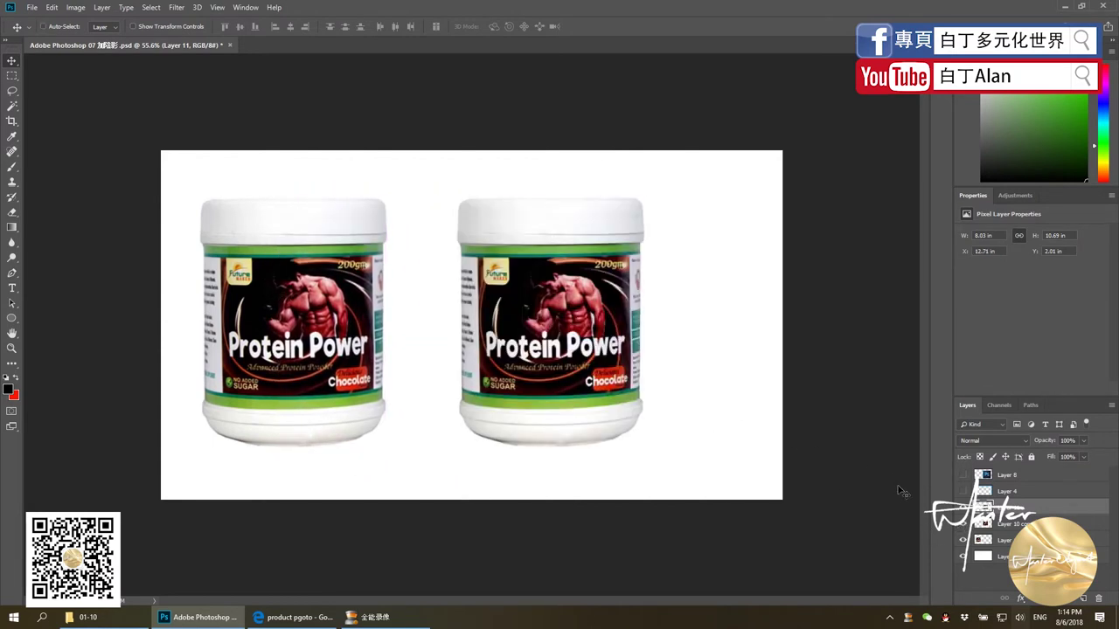
Delete the spare Layer 10 copy 2 and reselect the merged Layer 11.
click(1016, 522)
mouse_move(734, 407)
mouse_down()
mouse_move(281, 312)
mouse_move(387, 367)
mouse_up()
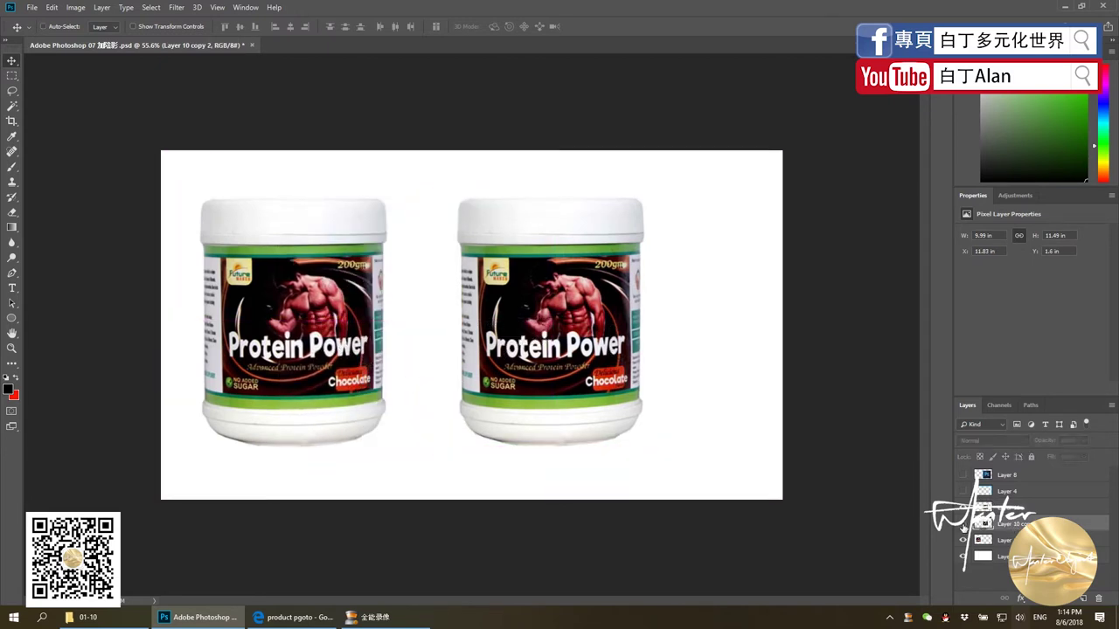
key(Delete)
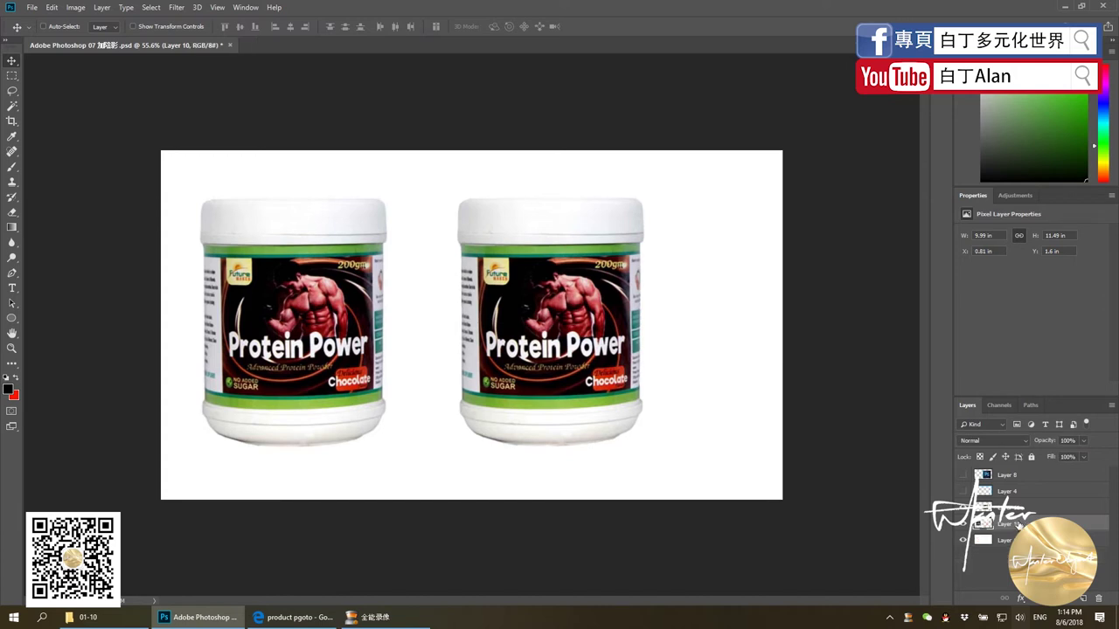
click(1031, 508)
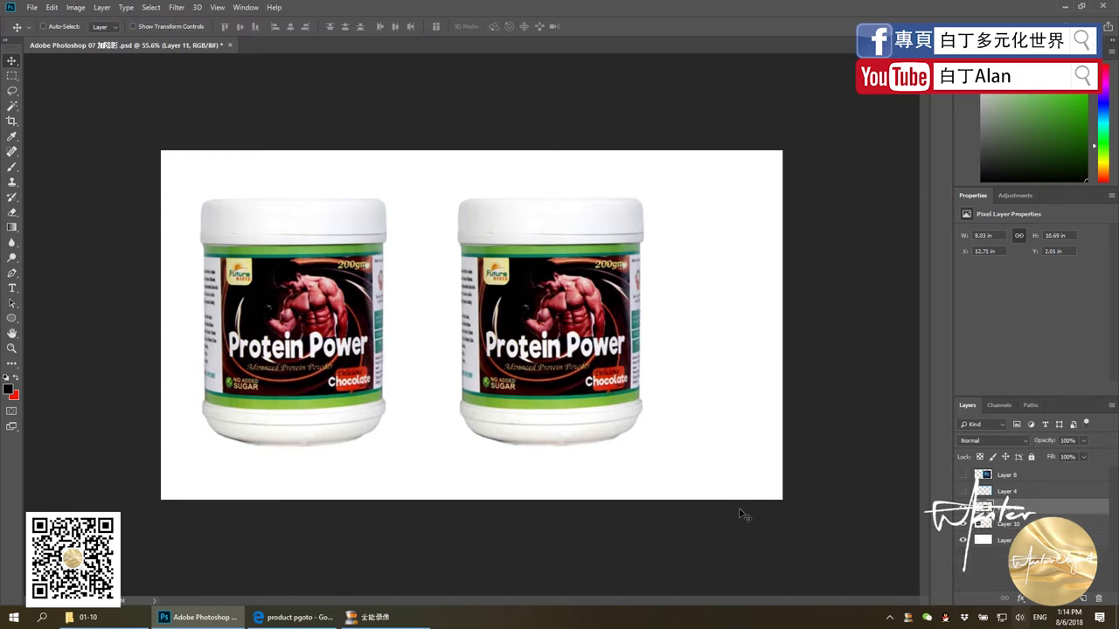
key(ctrl)
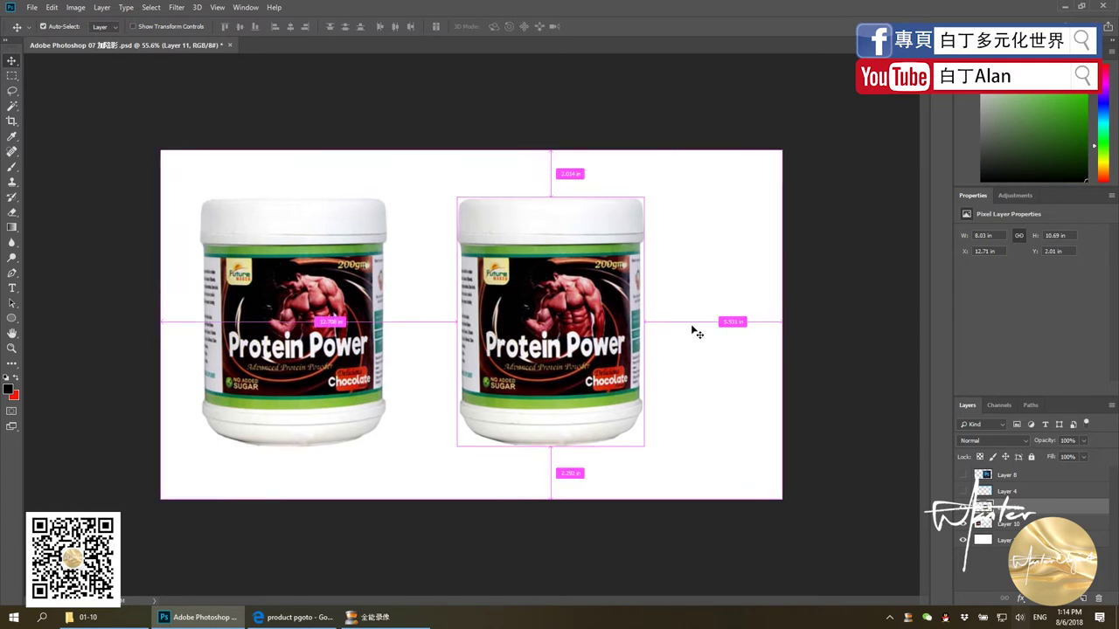
Duplicate the right jar, fill the copy solid black, and place it behind and slightly below.
key(ctrl+j)
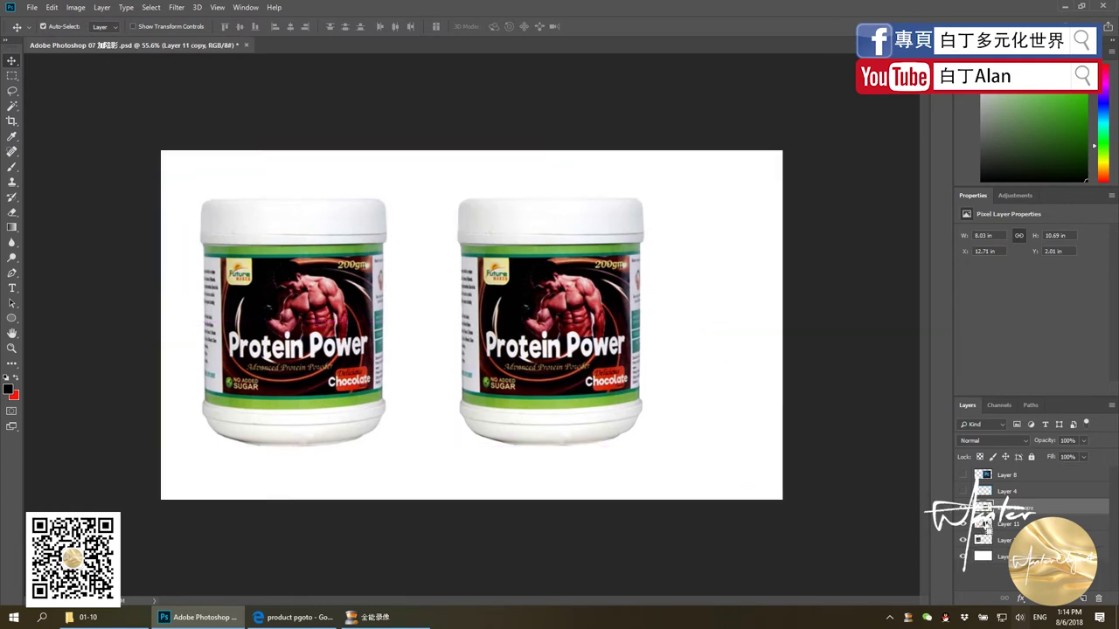
ctrl+click(984, 522)
key(alt+BackSpace)
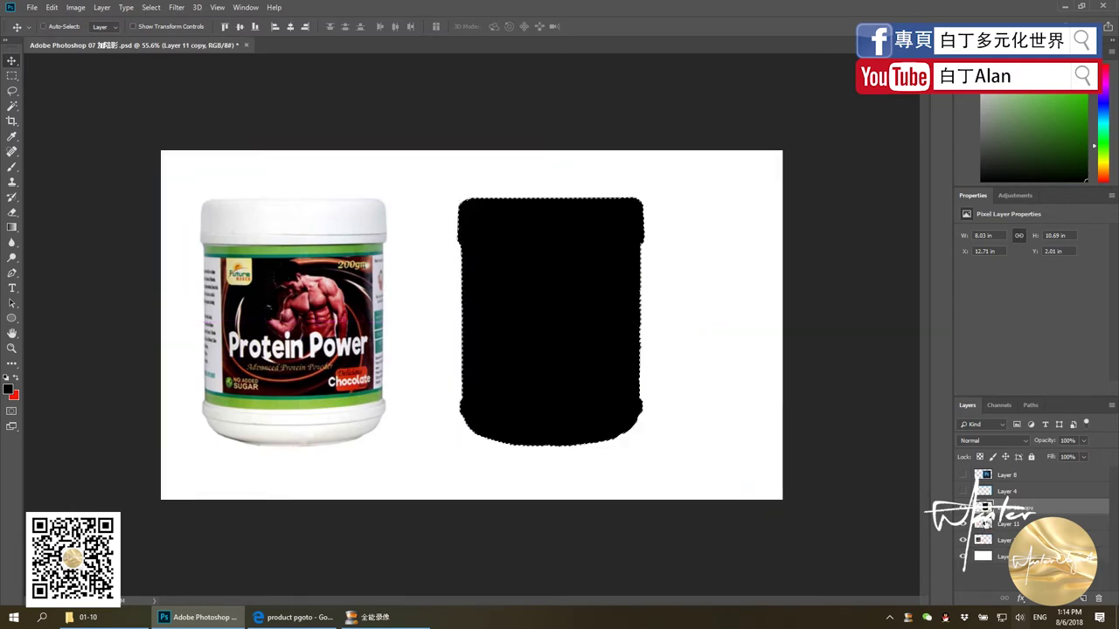
key(ctrl+d)
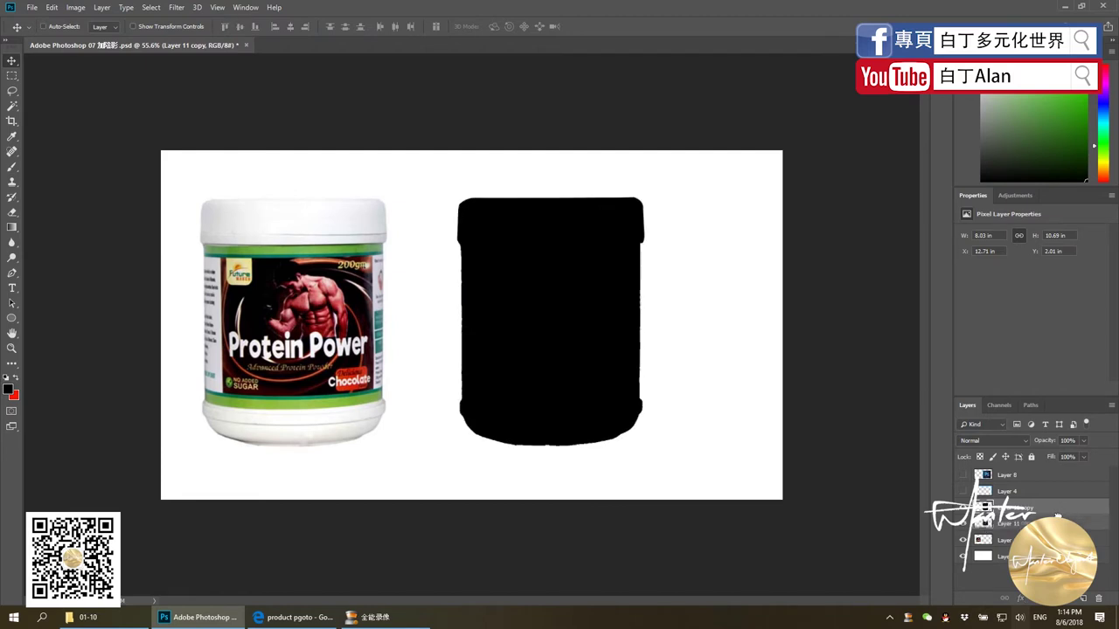
drag(1063, 509, 985, 522)
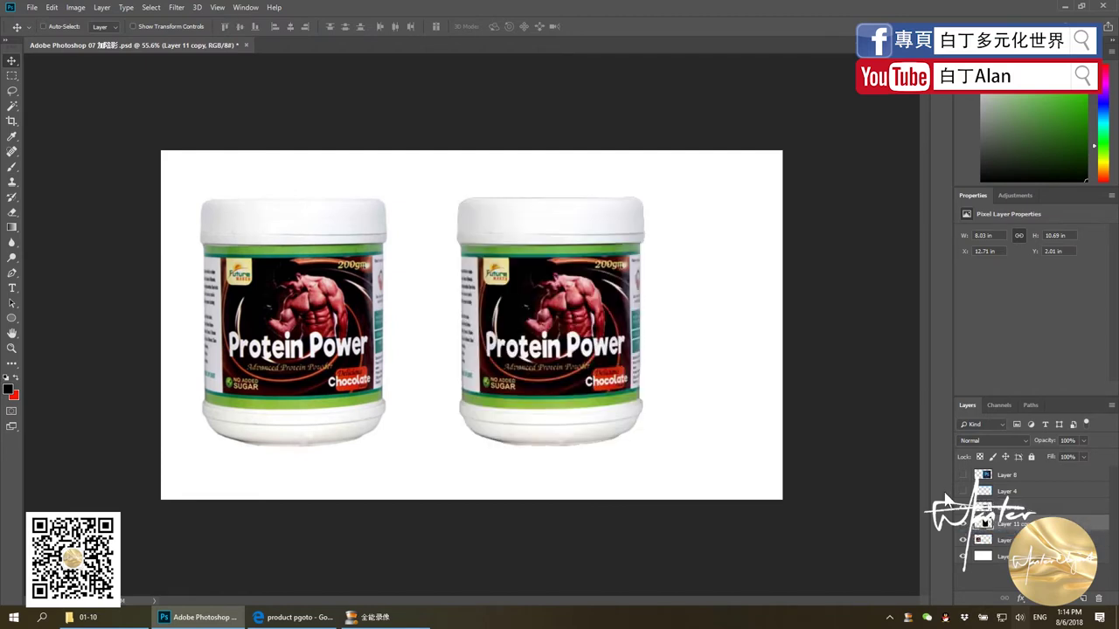
drag(622, 339, 617, 346)
key(ctrl+plus)
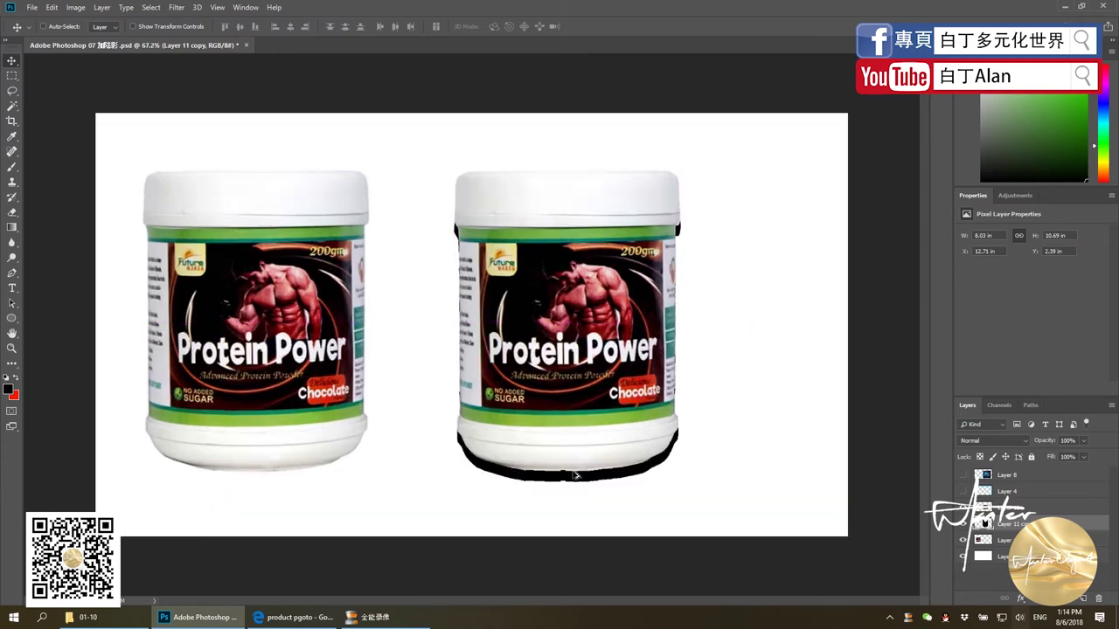
scroll(577, 483, up, 2)
drag(578, 486, 584, 491)
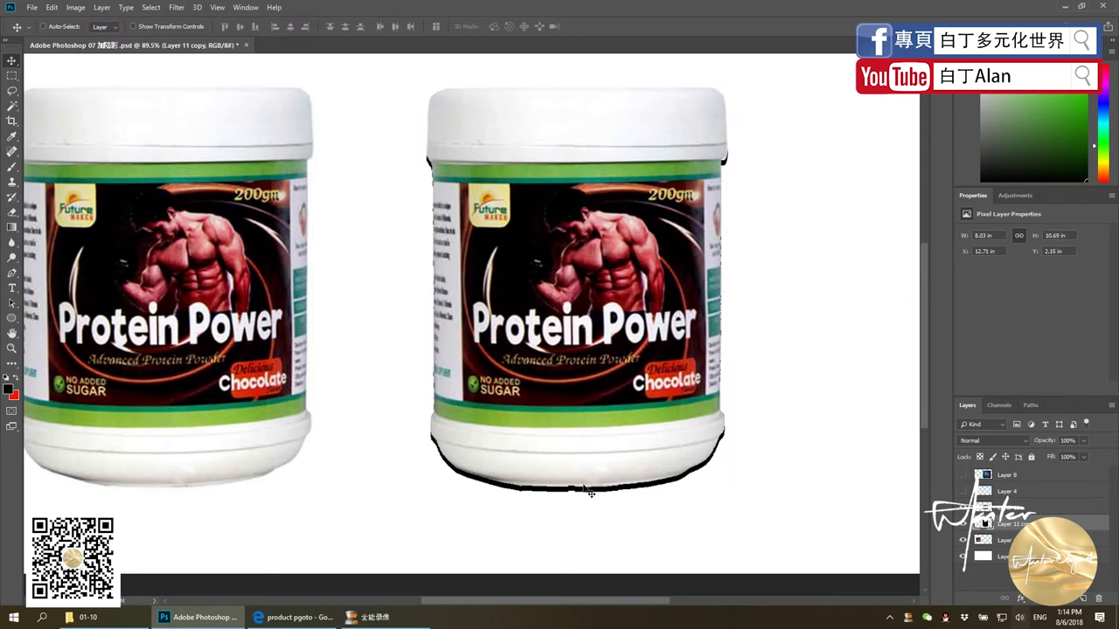
Draw a path along the jar's bottom edge and fill it black to extend the shadow.
key(p)
click(505, 467)
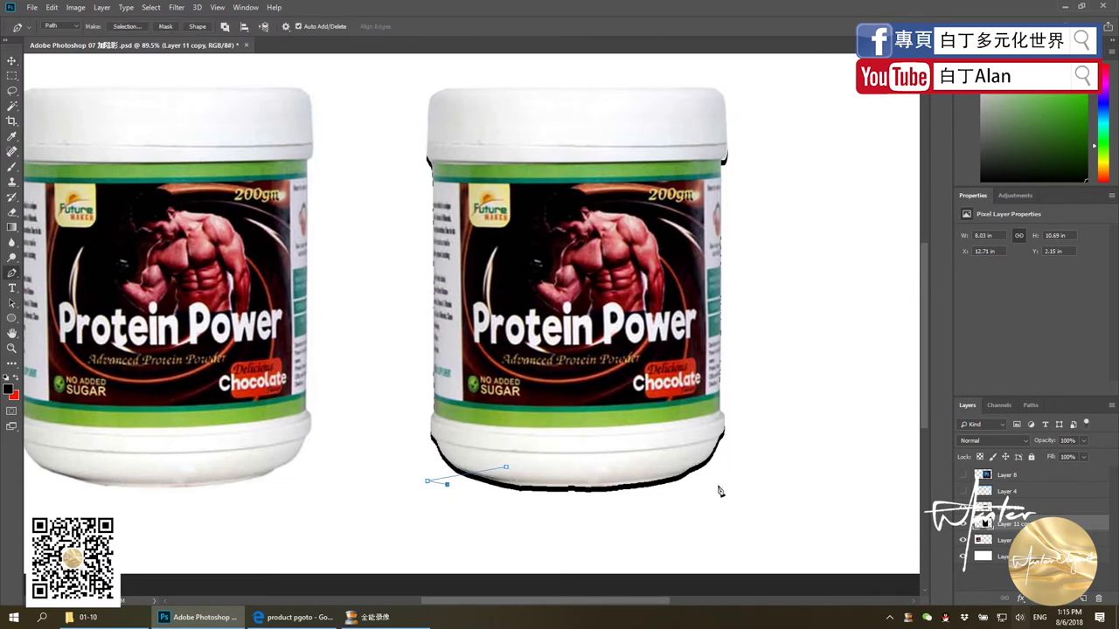
drag(724, 480, 737, 486)
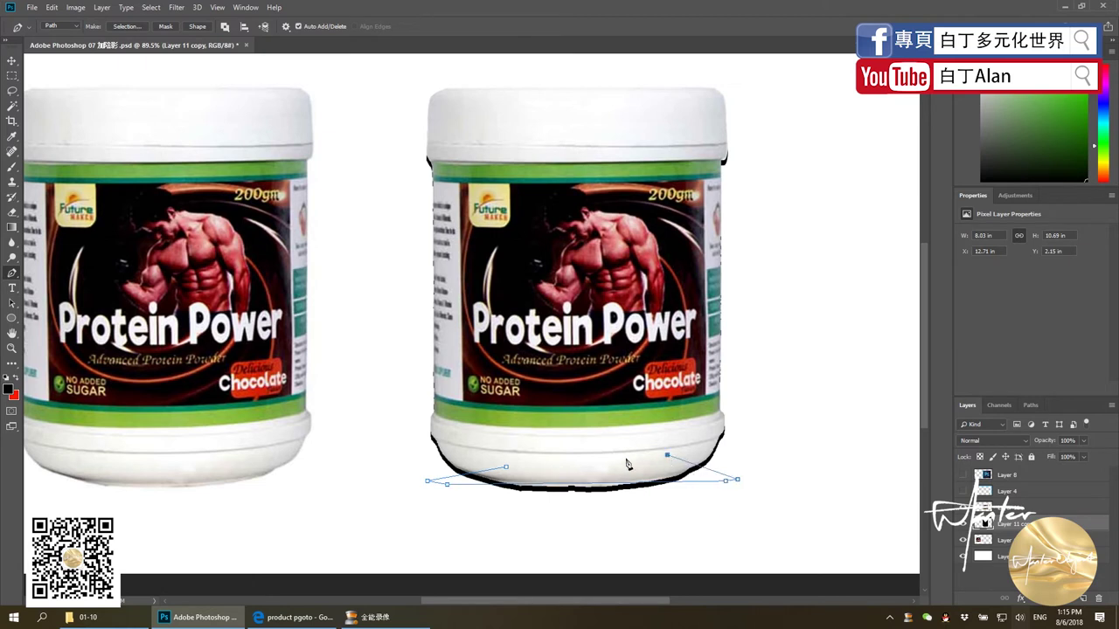
key(Escape)
key(alt+BackSpace)
key(ctrl+d)
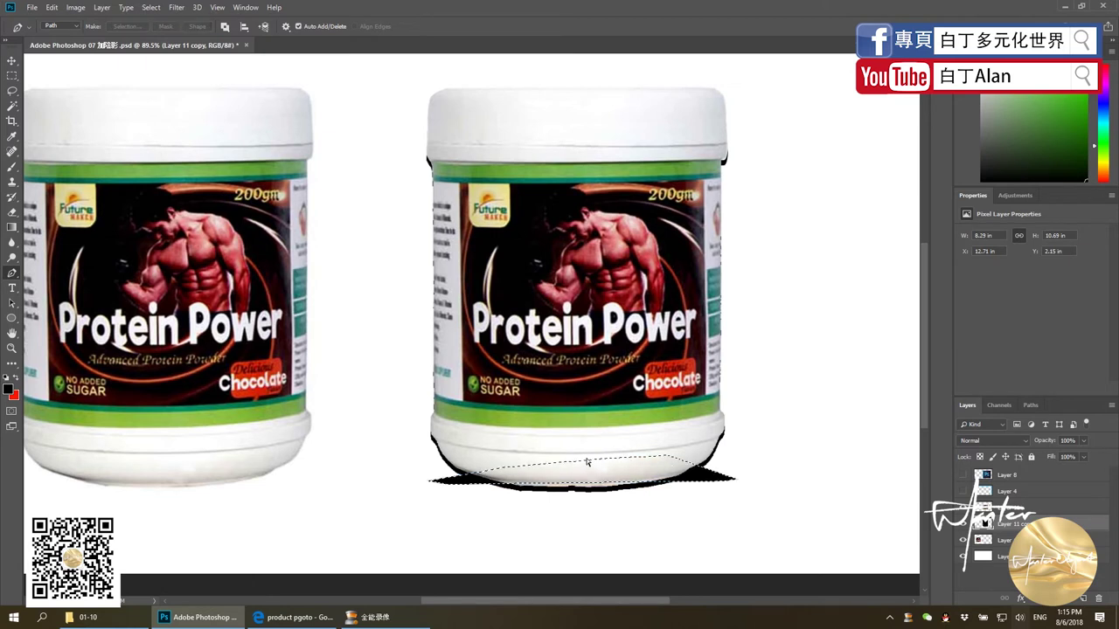
key(ctrl+minus)
key(ctrl+minus)
key(ctrl+minus)
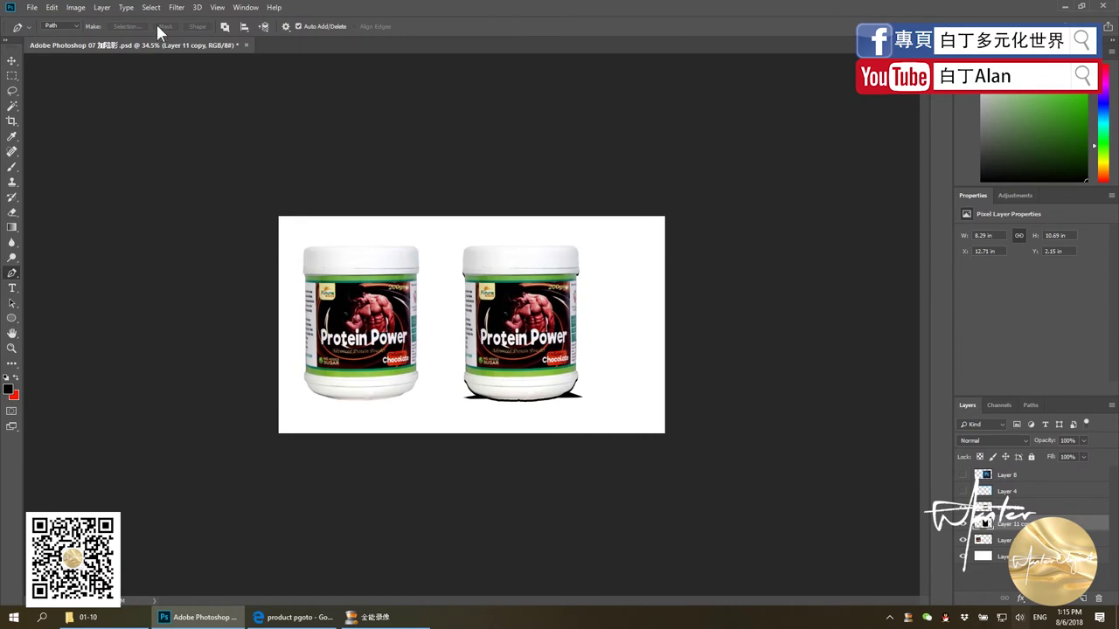
Apply a Gaussian Blur of about 8.2 pixels radius to the black shadow.
click(176, 7)
mouse_move(228, 140)
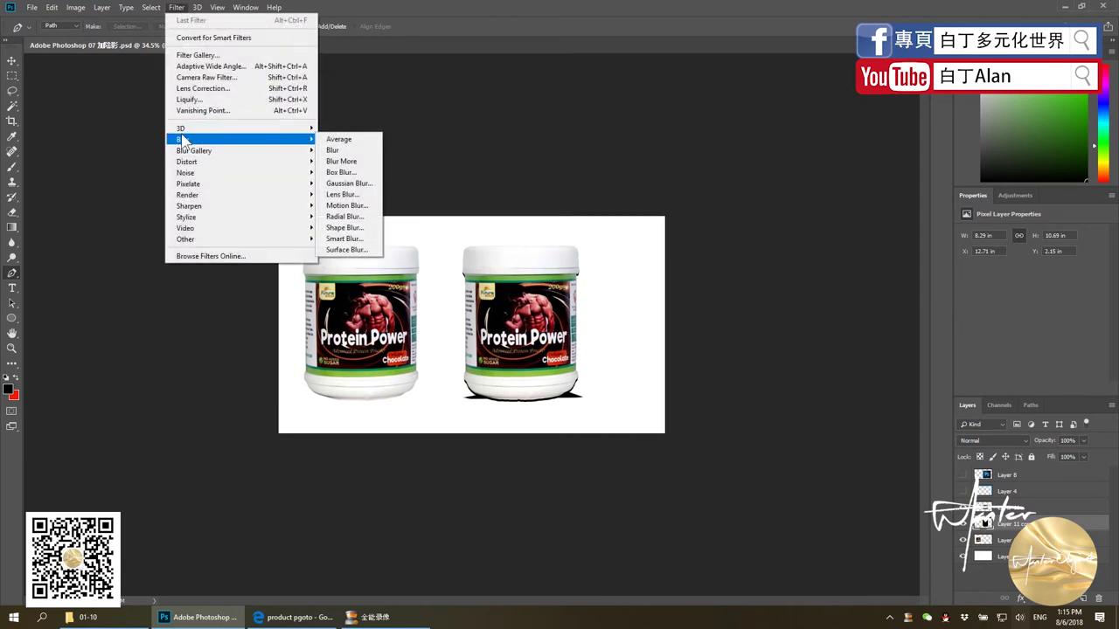
click(171, 8)
click(351, 187)
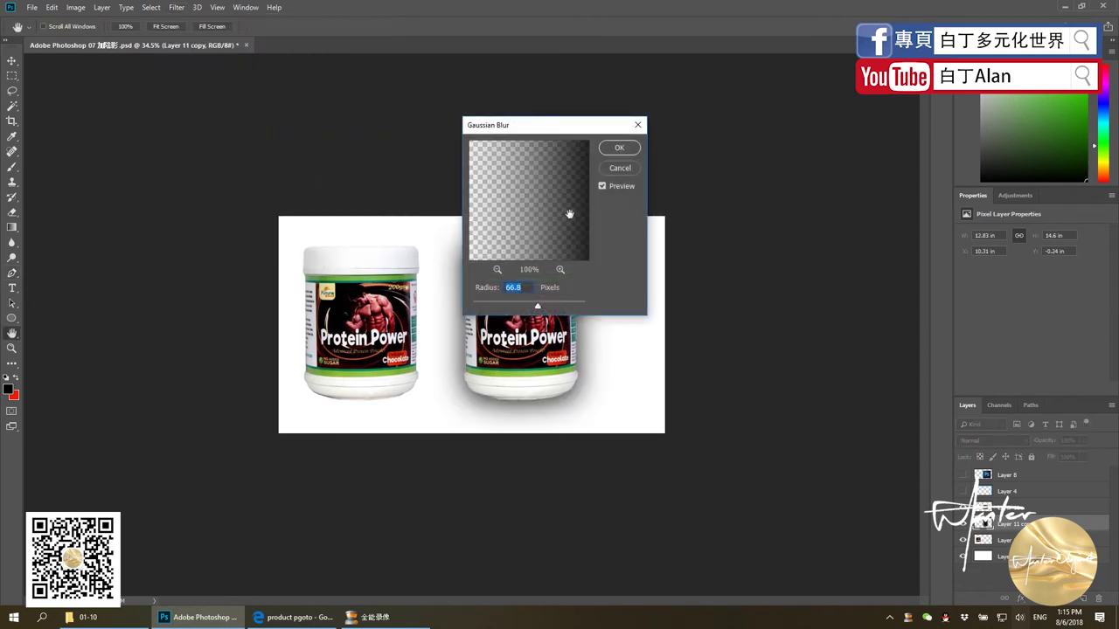
drag(549, 138, 774, 195)
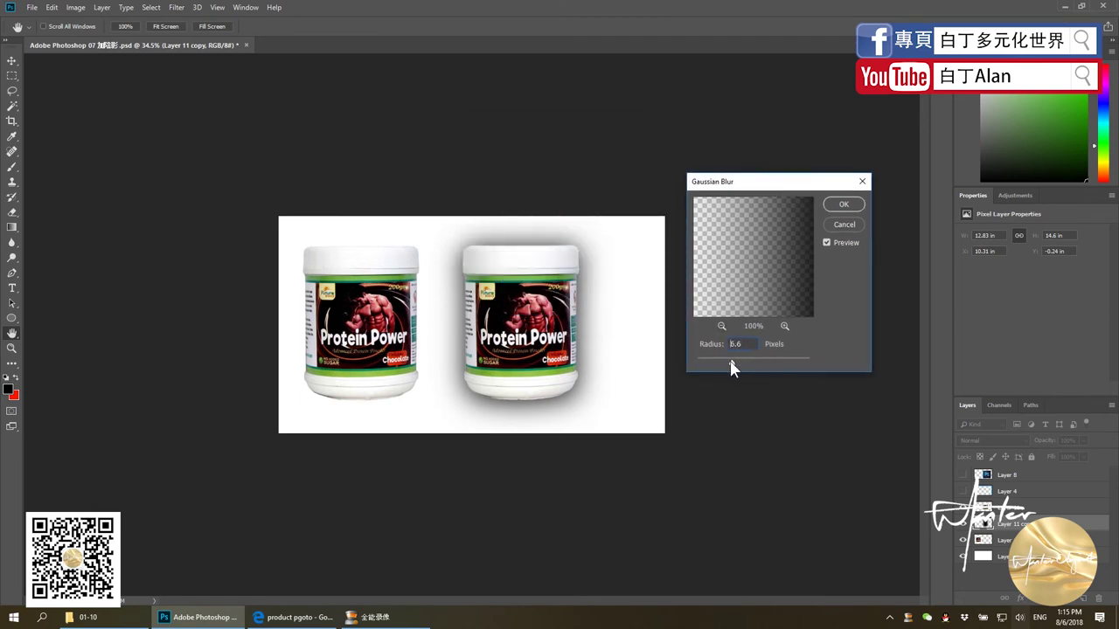
drag(732, 367, 736, 362)
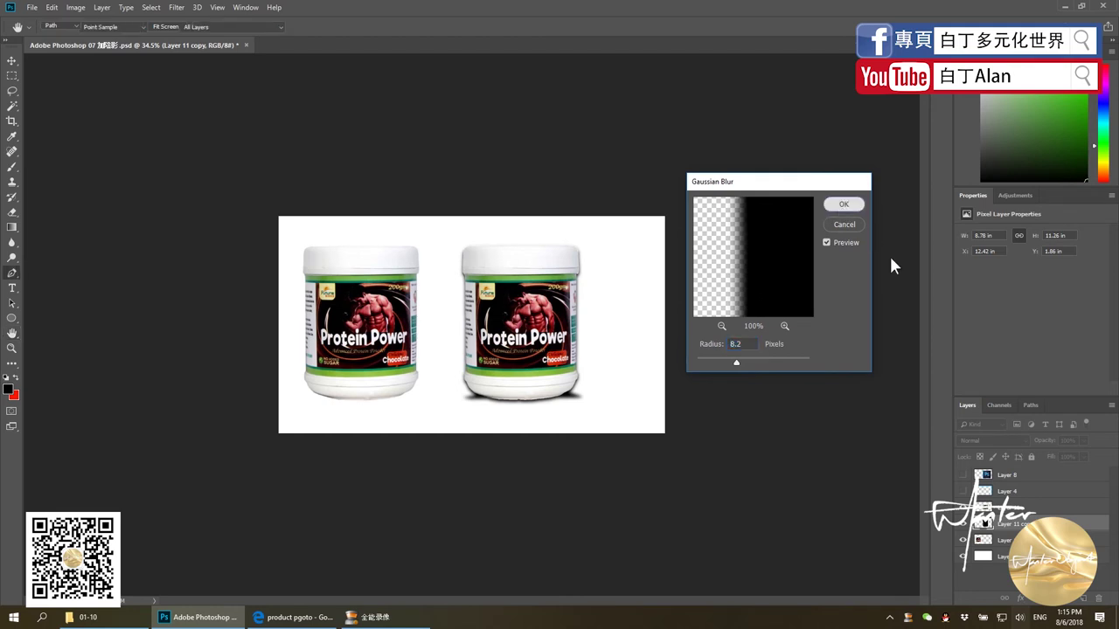
key(Return)
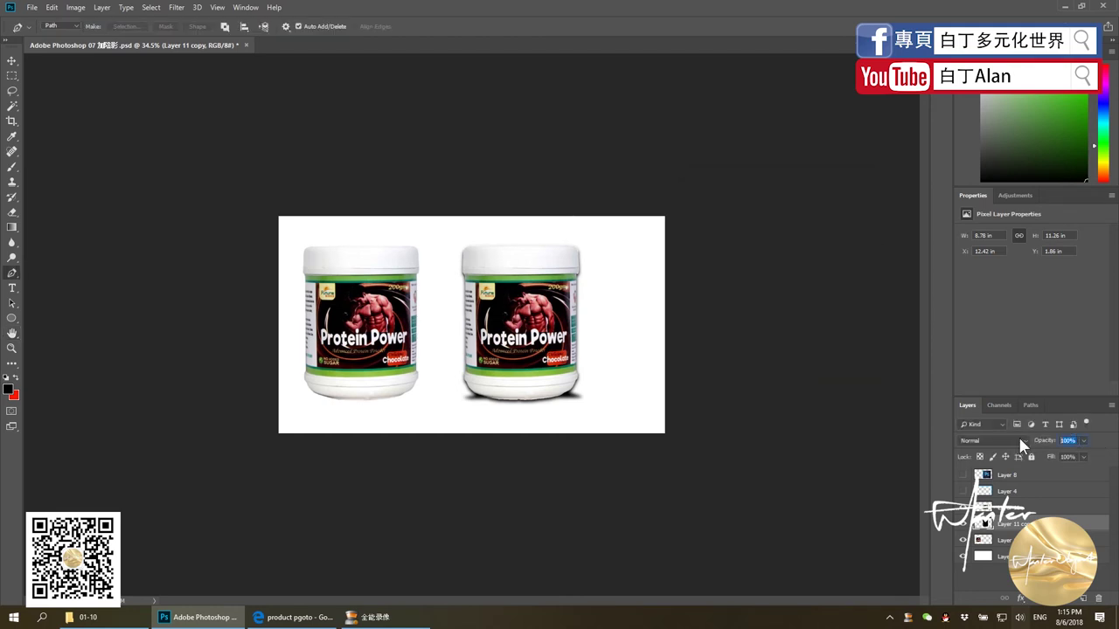
Set the shadow layer opacity to 50% and erase shadow spill around the lid.
text(50)
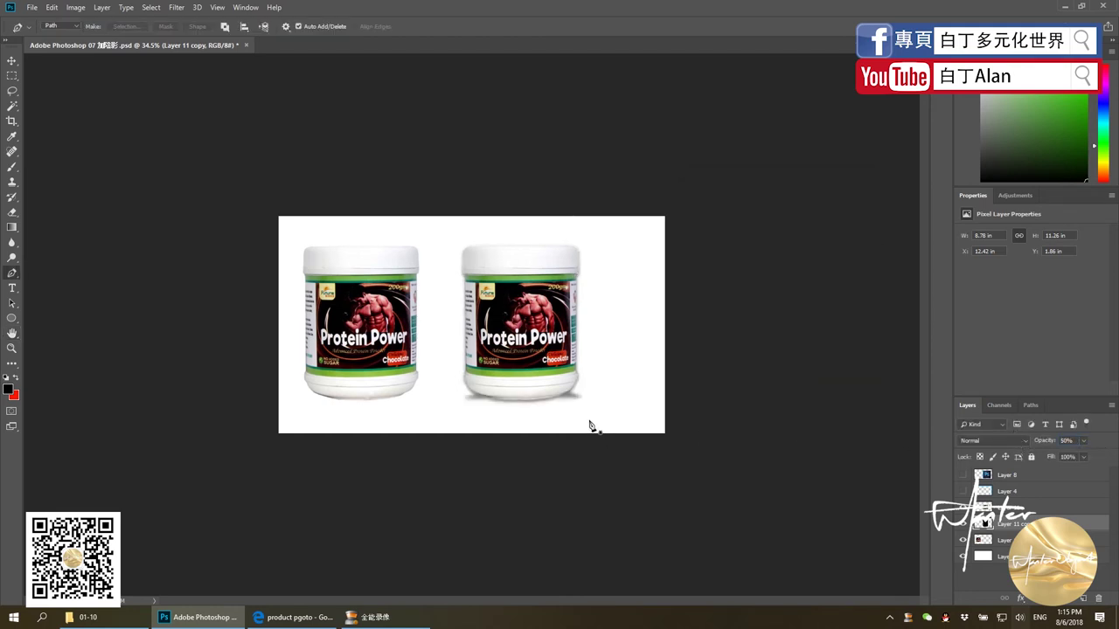
scroll(505, 388, up, 4)
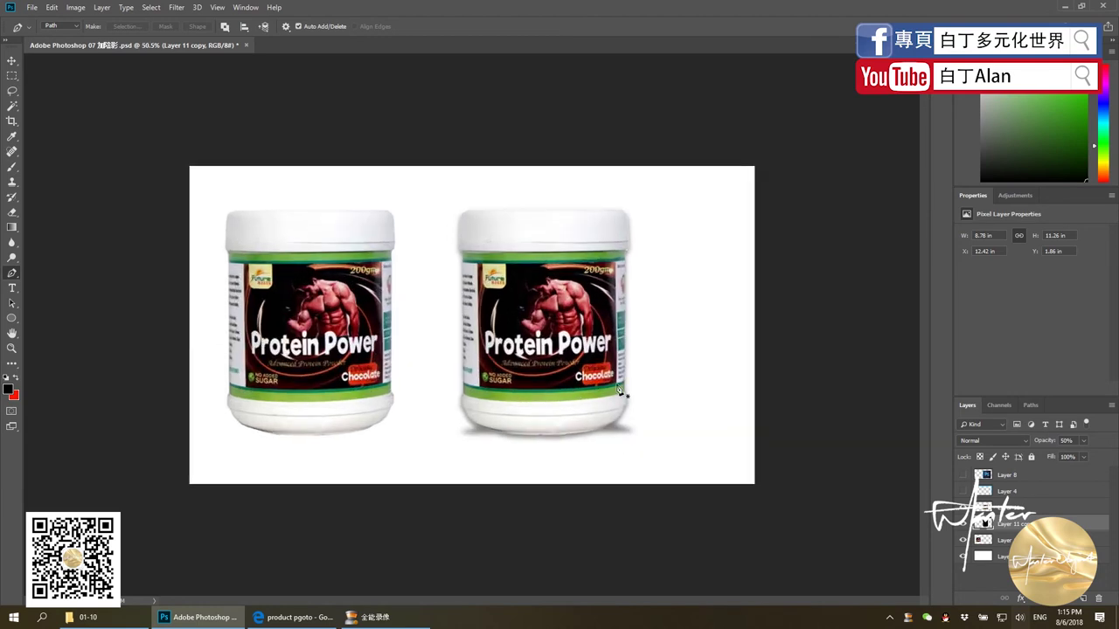
key(e)
drag(569, 255, 499, 200)
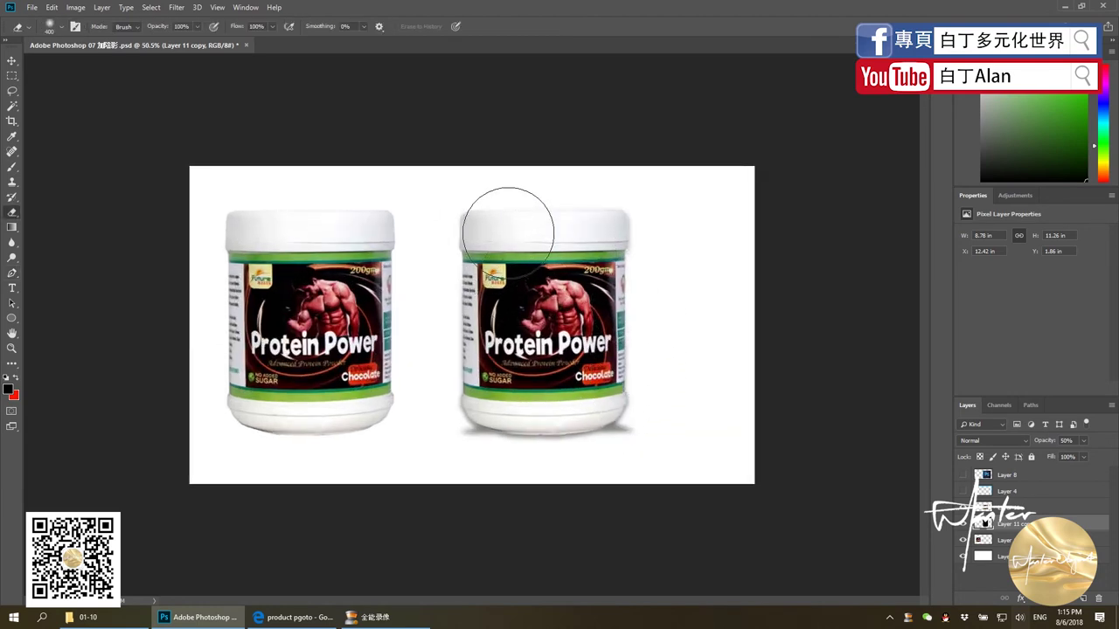
With a smaller eraser brush, remove stray shadow along the jar's right side and below.
key(bracketleft)
key(bracketleft)
key(bracketleft)
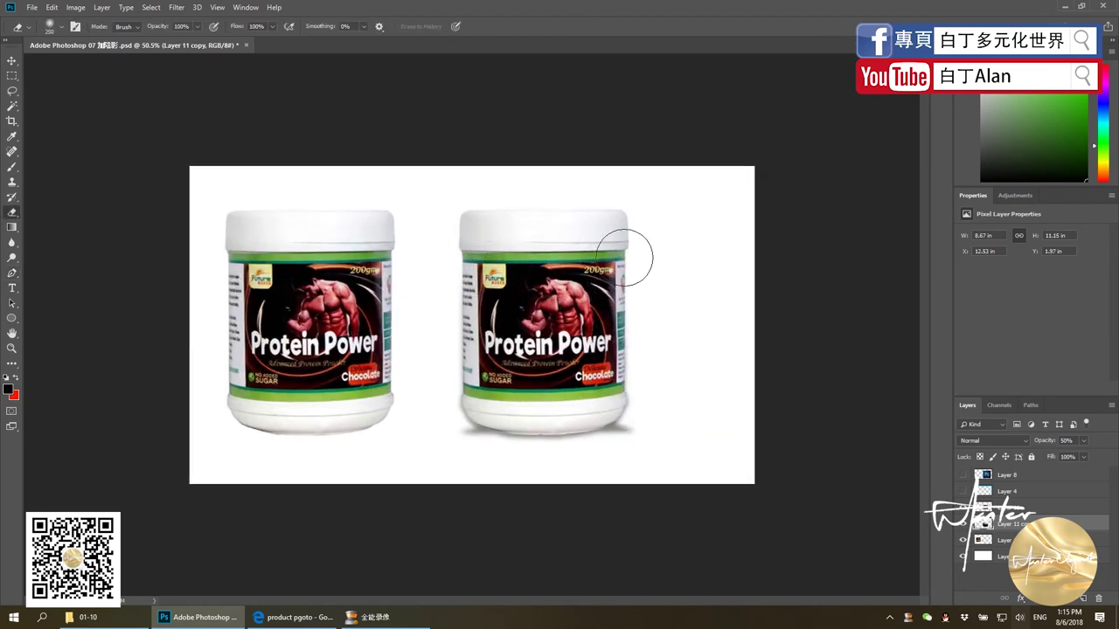
key(bracketleft)
drag(610, 398, 621, 403)
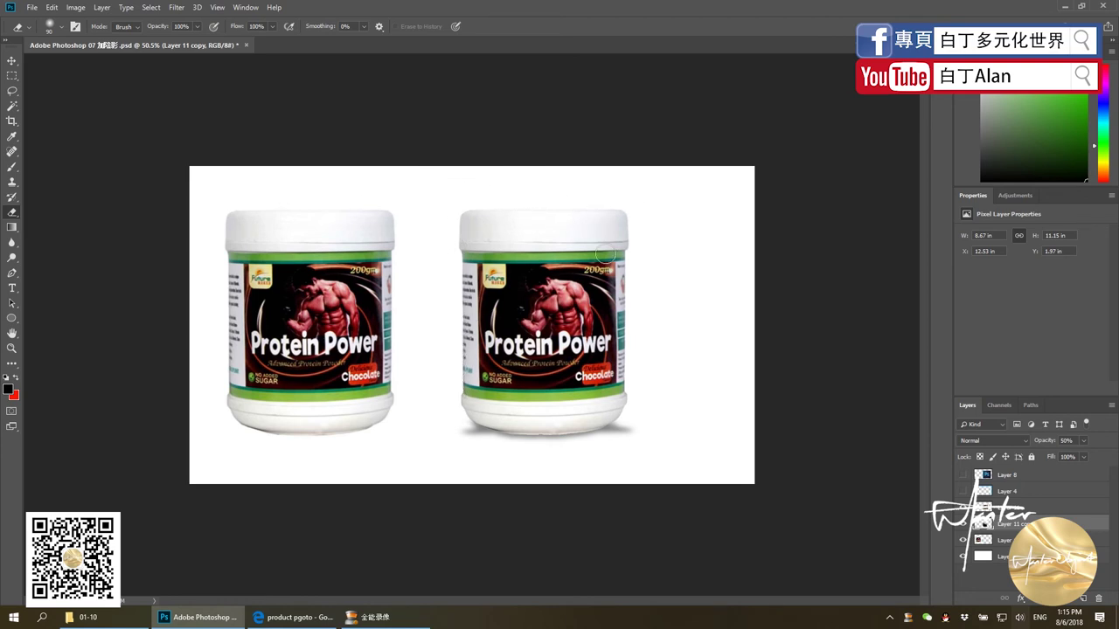
drag(584, 331, 642, 432)
mouse_move(466, 445)
mouse_down()
mouse_move(454, 446)
mouse_move(505, 457)
mouse_up()
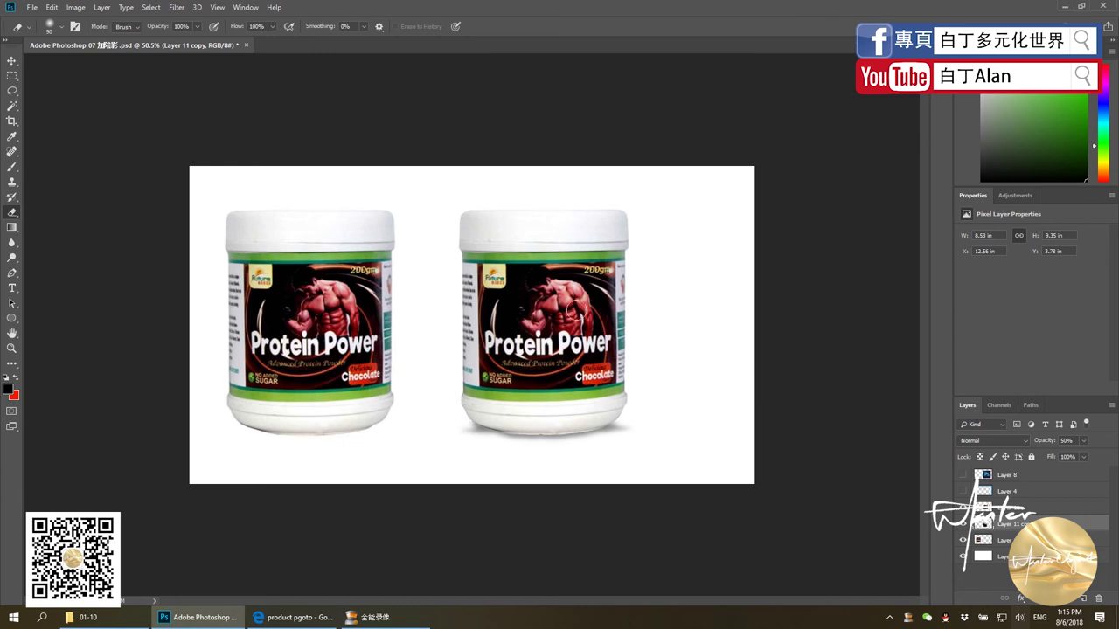
scroll(651, 368, down, 2)
scroll(651, 369, down, 1)
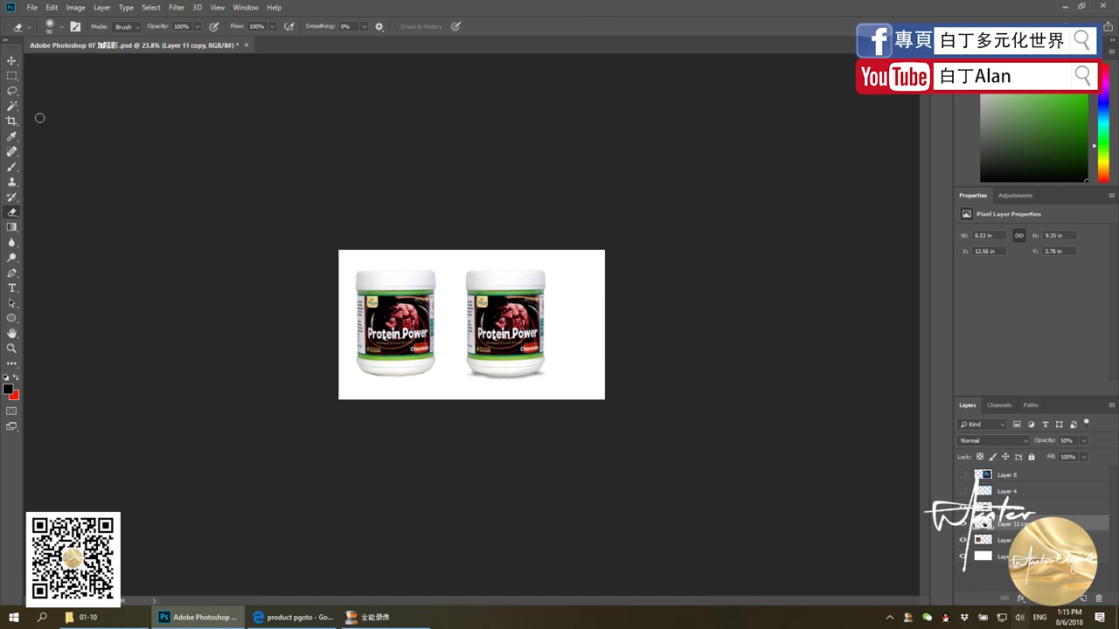
Select both jar layers and show the Photoshop logo and pale-blue frame layers.
click(12, 61)
shift+click(1049, 508)
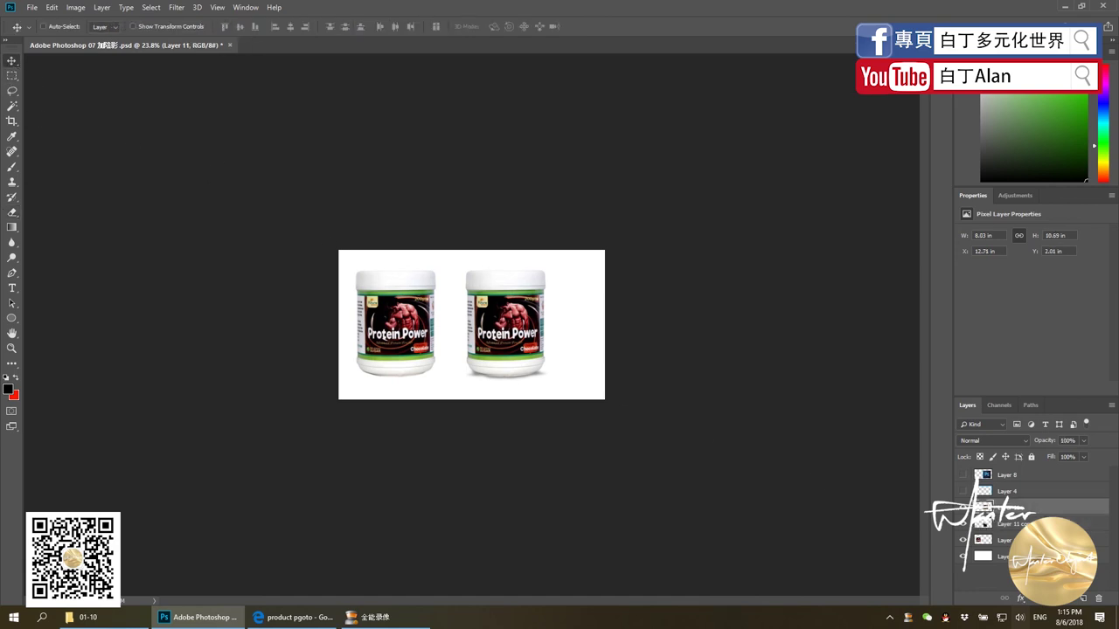
click(963, 490)
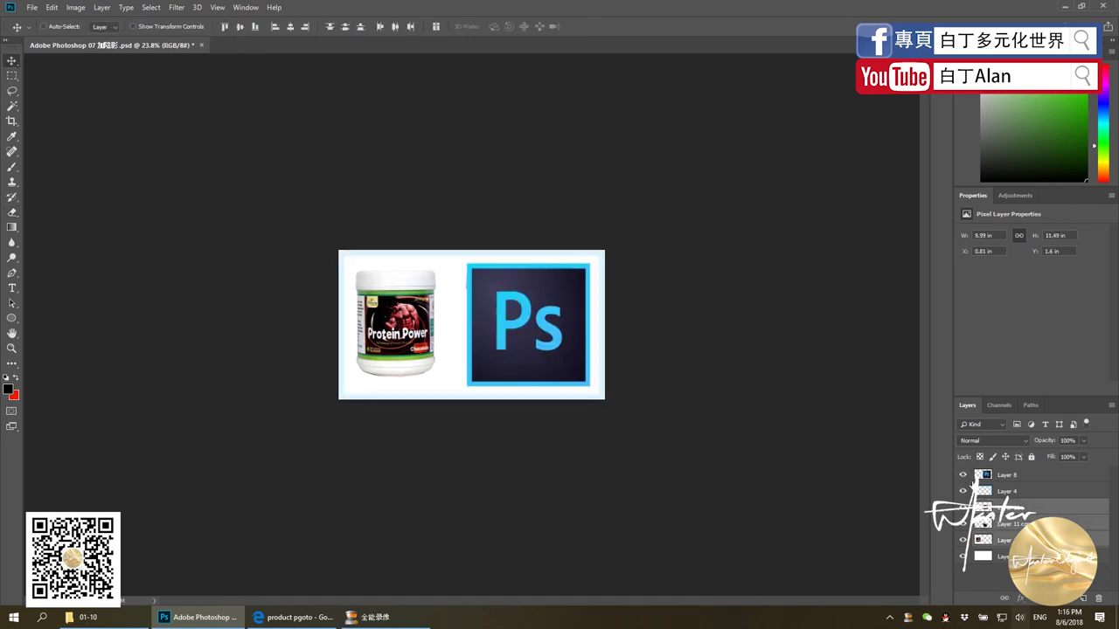
Scale both jars to about half size and move them slightly down beside the logo.
key(ctrl+t)
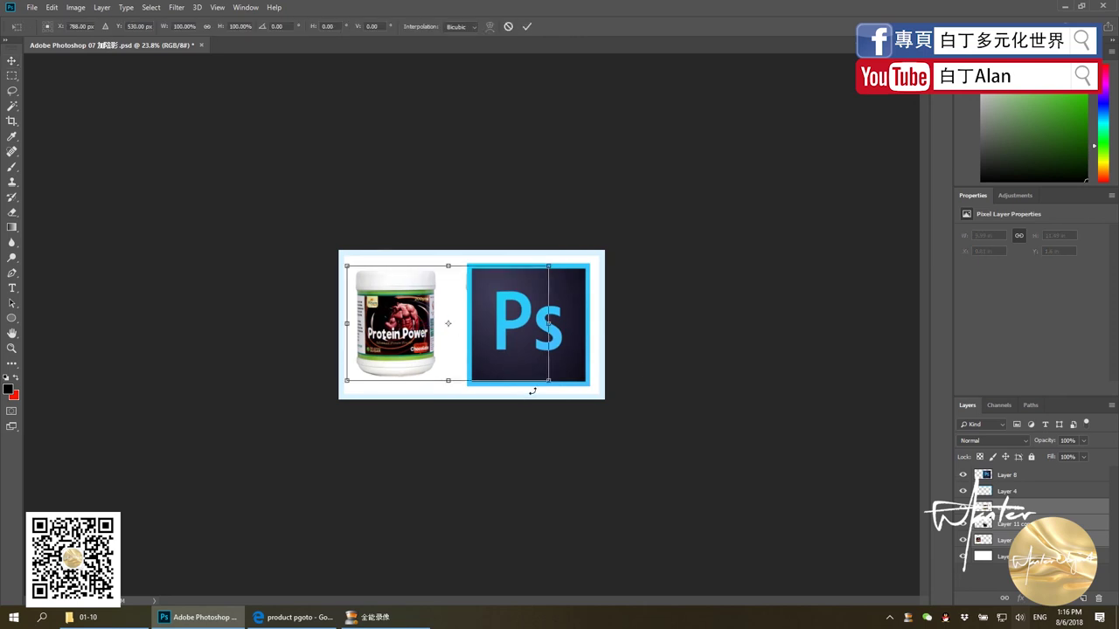
drag(548, 380, 454, 324)
drag(417, 284, 430, 313)
key(Return)
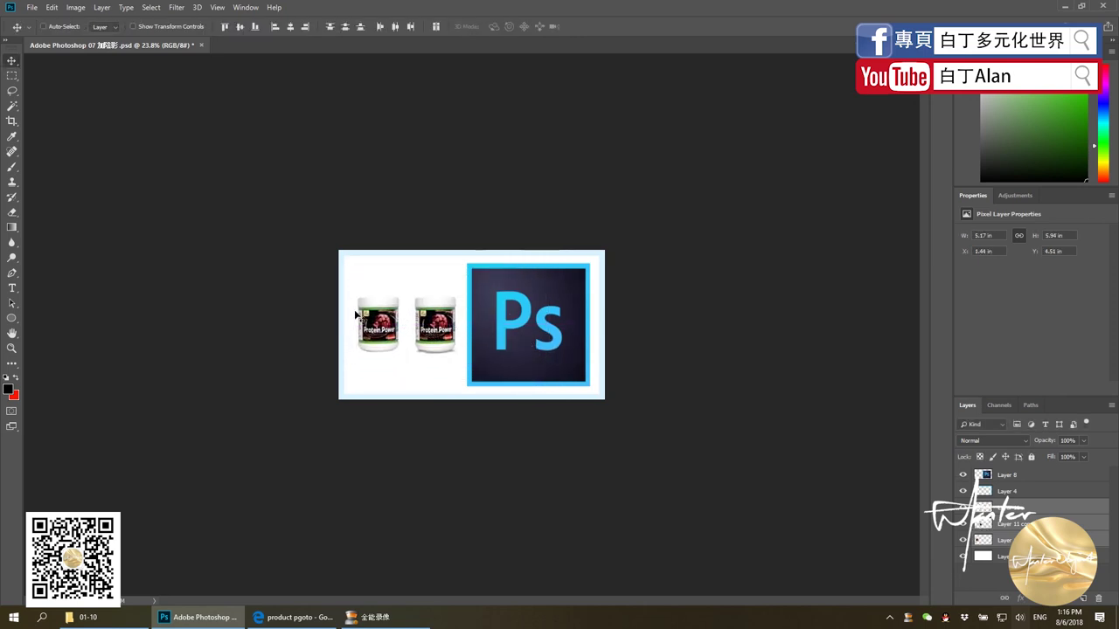
scroll(356, 315, up, 2)
key(ctrl+t)
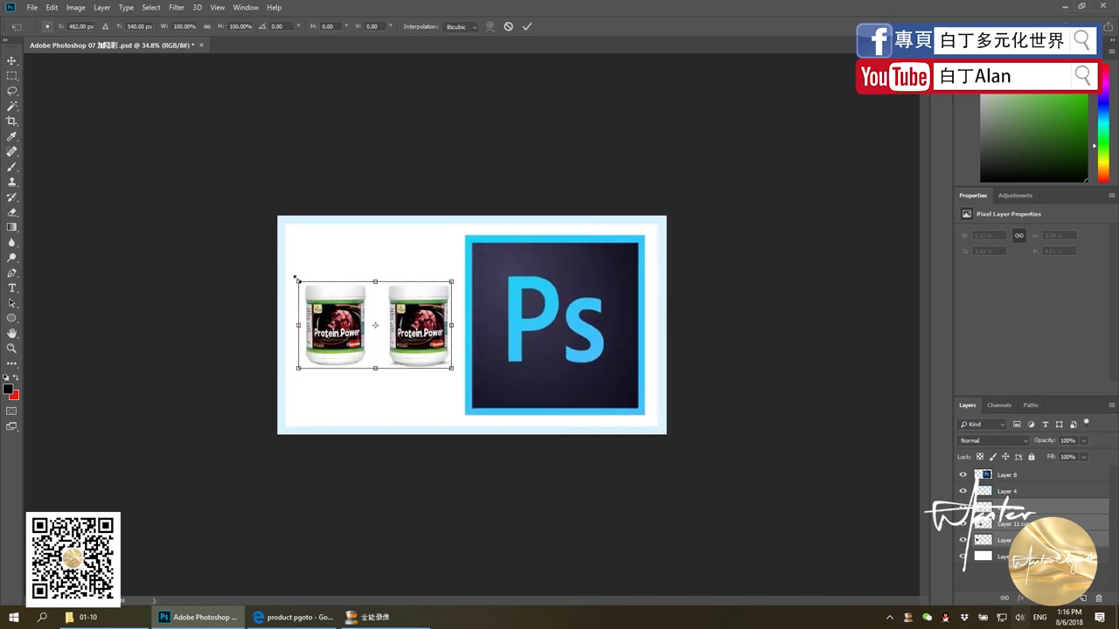
key(Return)
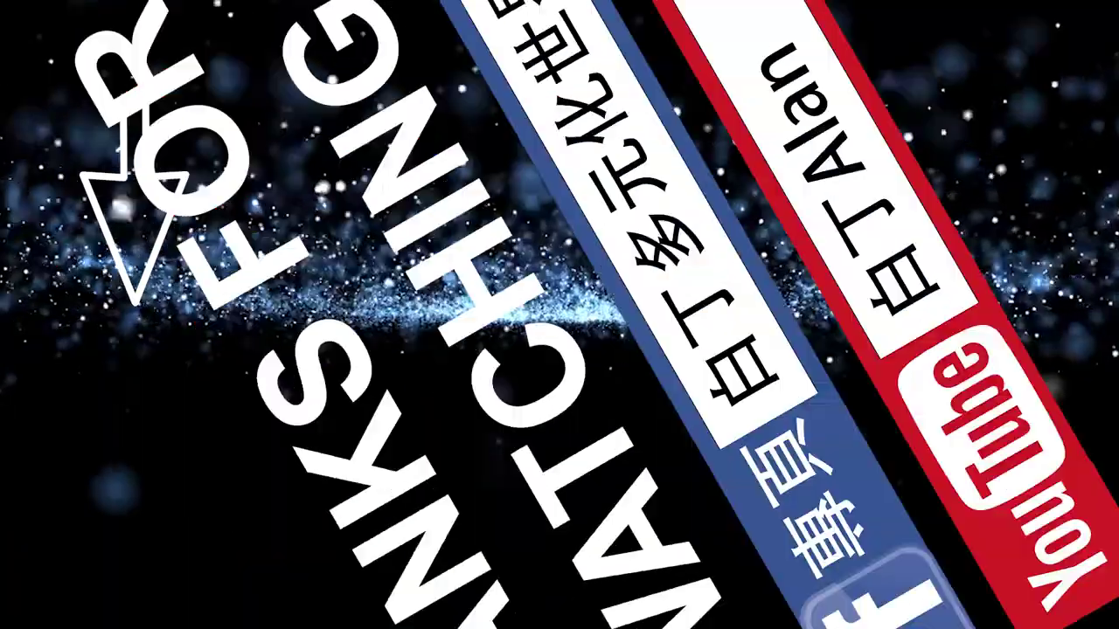